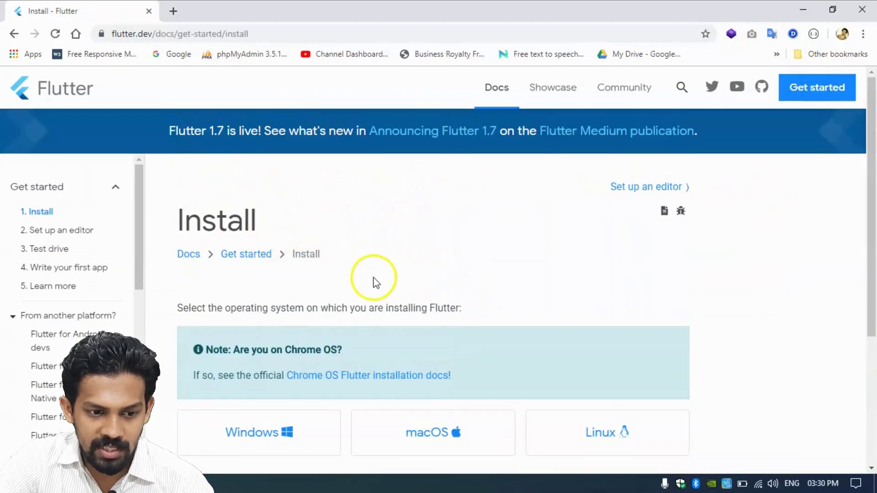
Step: Open the Windows installation guide from the Flutter install page
{"action": "scroll", "coordinate": [805, 299], "scroll_direction": "down", "scroll_amount": 3}
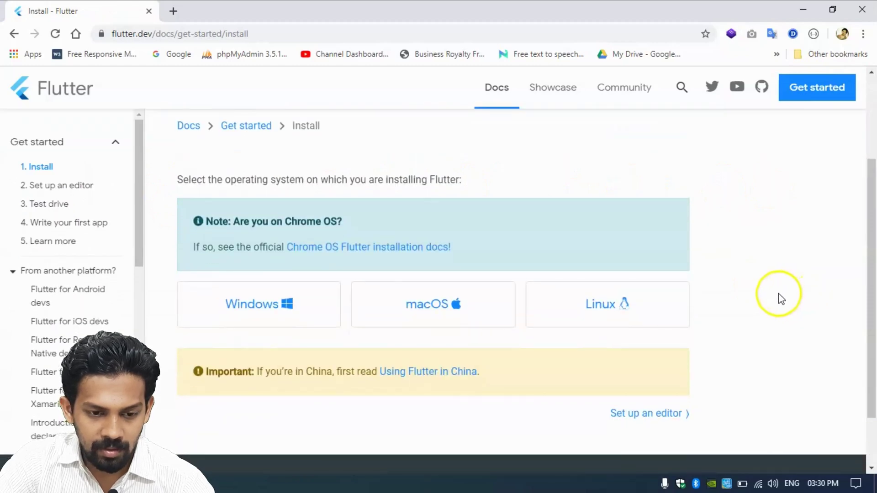
{"action": "scroll", "coordinate": [778, 293], "scroll_direction": "up", "scroll_amount": 2}
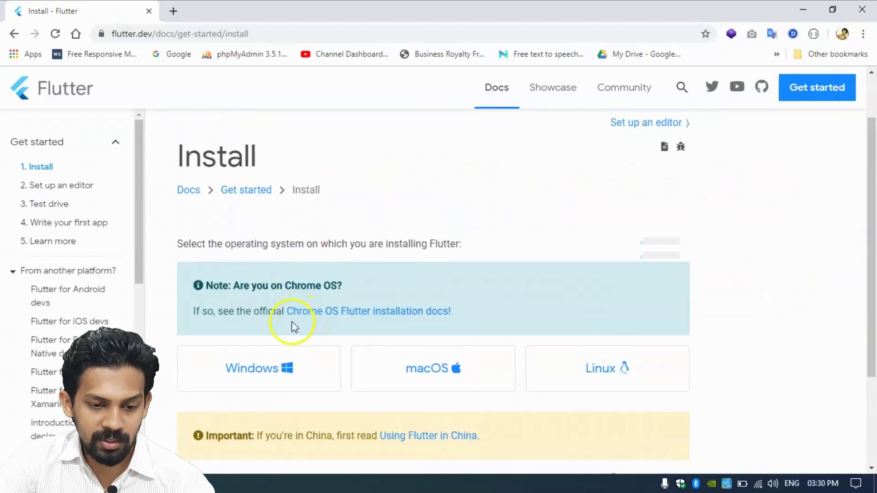
{"action": "left_click", "coordinate": [266, 375]}
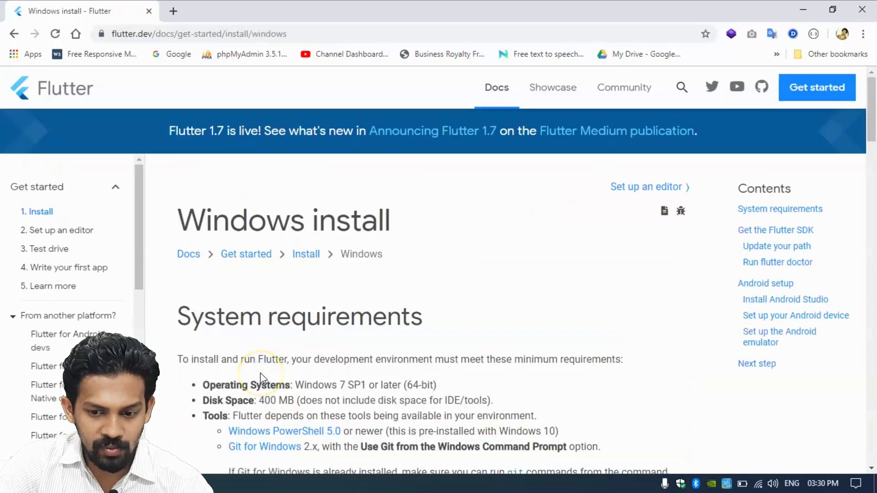
Step: Review the Windows system requirements and the instructions for getting the Flutter SDK with git clone
{"action": "scroll", "coordinate": [487, 272], "scroll_direction": "down", "scroll_amount": 2}
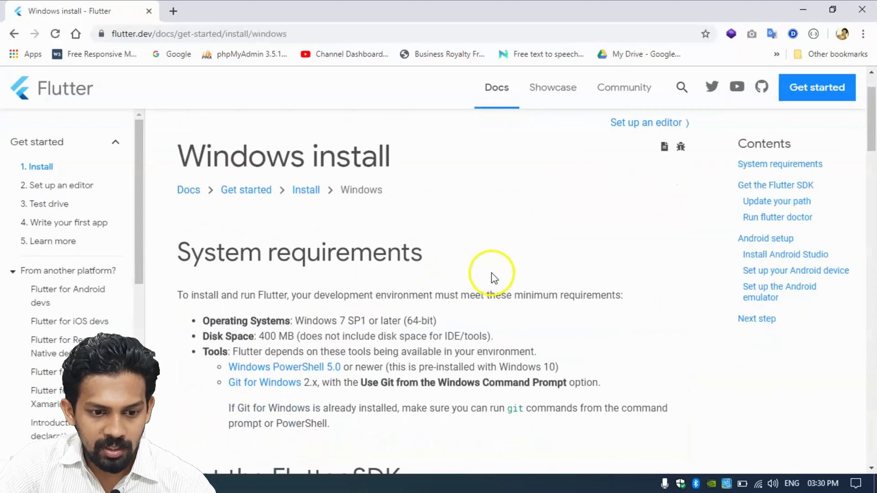
{"action": "scroll", "coordinate": [320, 262], "scroll_direction": "down", "scroll_amount": 2}
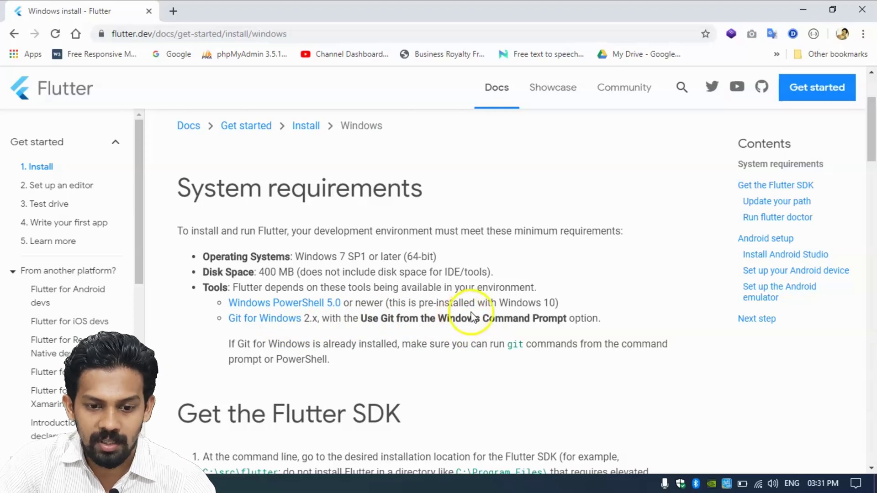
{"action": "scroll", "coordinate": [274, 283], "scroll_direction": "down", "scroll_amount": 1}
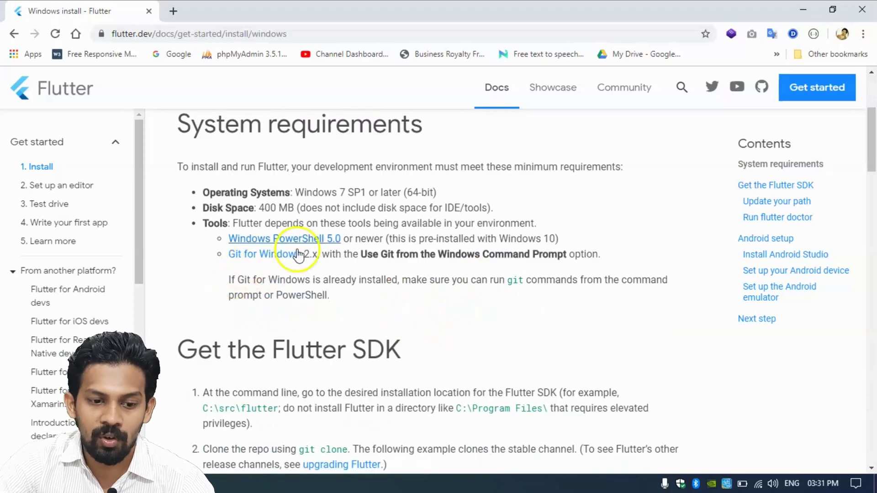
{"action": "scroll", "coordinate": [457, 246], "scroll_direction": "down", "scroll_amount": 1}
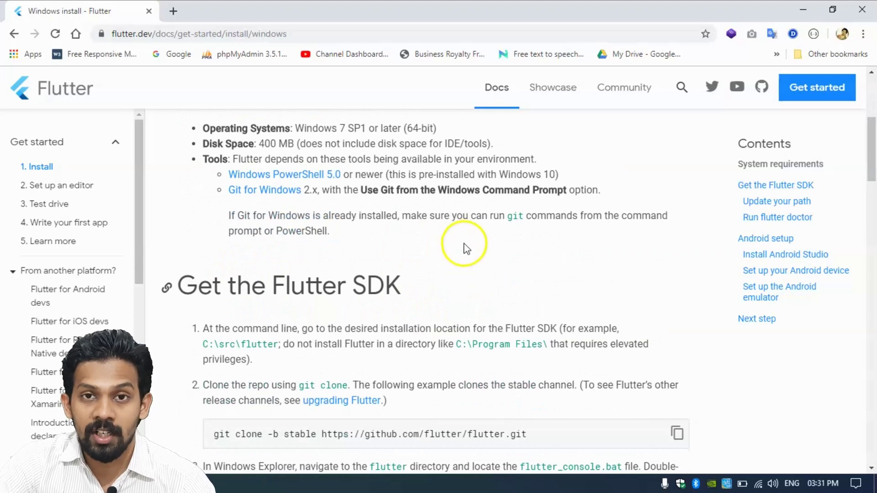
{"action": "scroll", "coordinate": [465, 249], "scroll_direction": "down", "scroll_amount": 2}
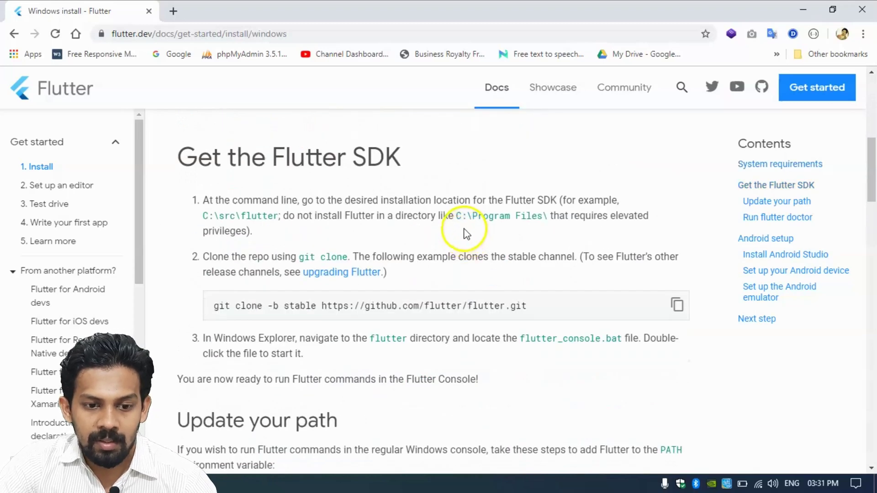
{"action": "scroll", "coordinate": [456, 219], "scroll_direction": "down", "scroll_amount": 1}
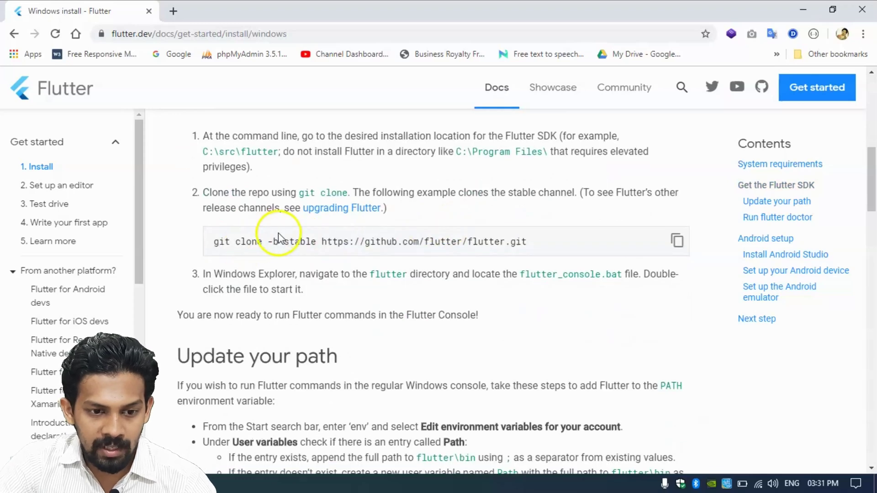
{"action": "scroll", "coordinate": [278, 235], "scroll_direction": "up", "scroll_amount": 1}
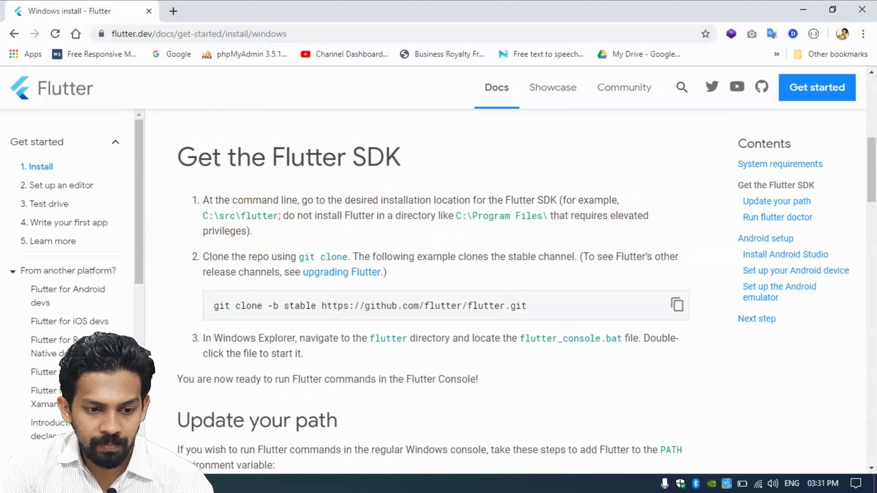
Step: Switch to File Explorer and open the src folder on Local Disk (C:)
{"action": "key", "text": "super"}
{"action": "left_click", "coordinate": [242, 133]}
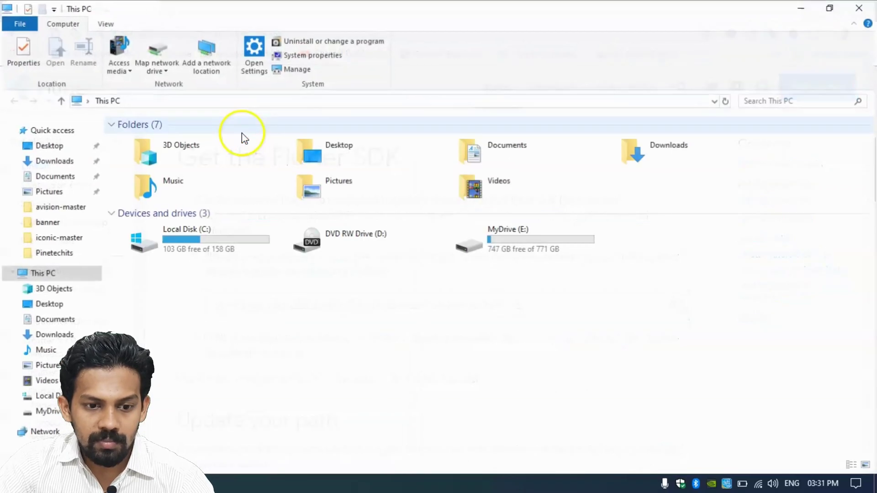
{"action": "left_click", "coordinate": [179, 252]}
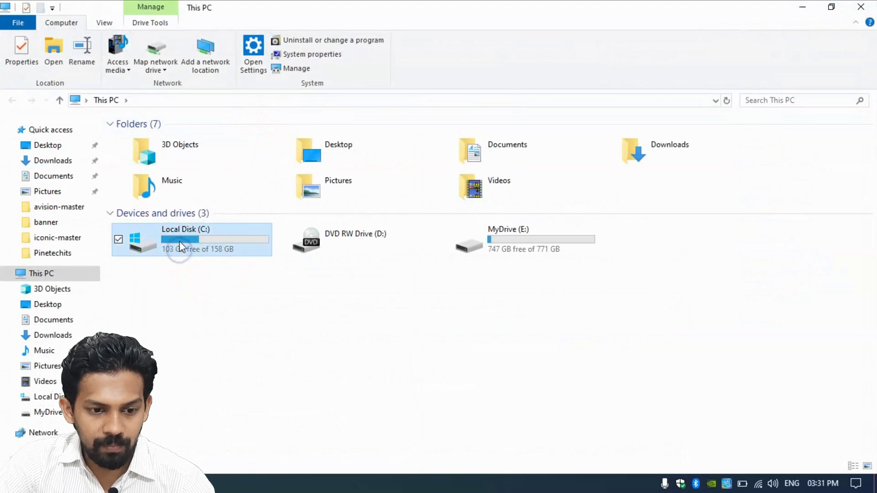
{"action": "double_click", "coordinate": [179, 246]}
{"action": "double_click", "coordinate": [143, 221]}
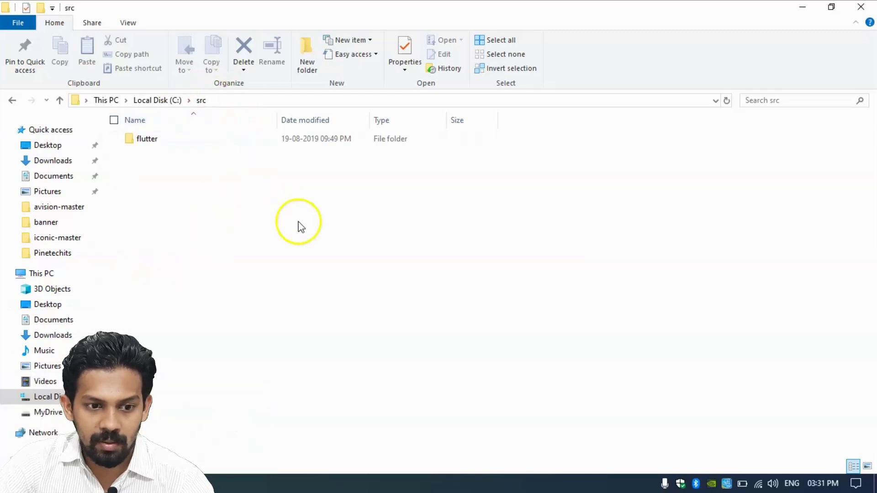
{"action": "left_click", "coordinate": [160, 101]}
{"action": "left_click", "coordinate": [274, 294]}
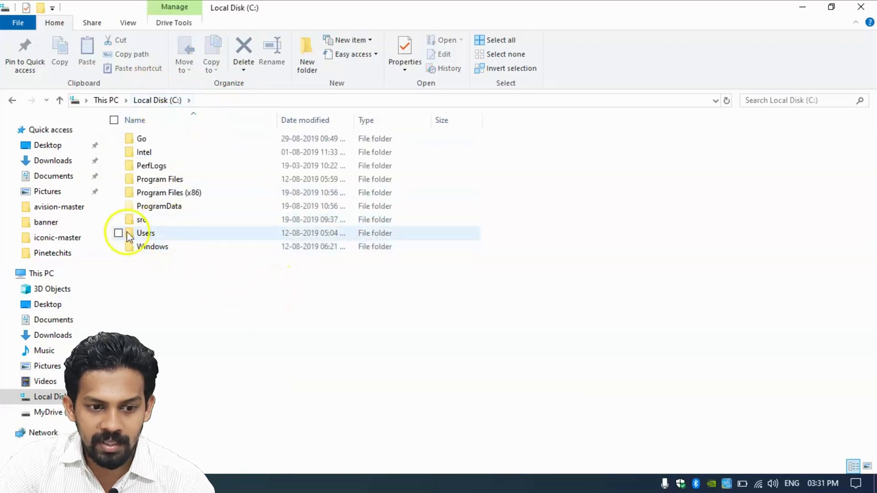
{"action": "double_click", "coordinate": [143, 220]}
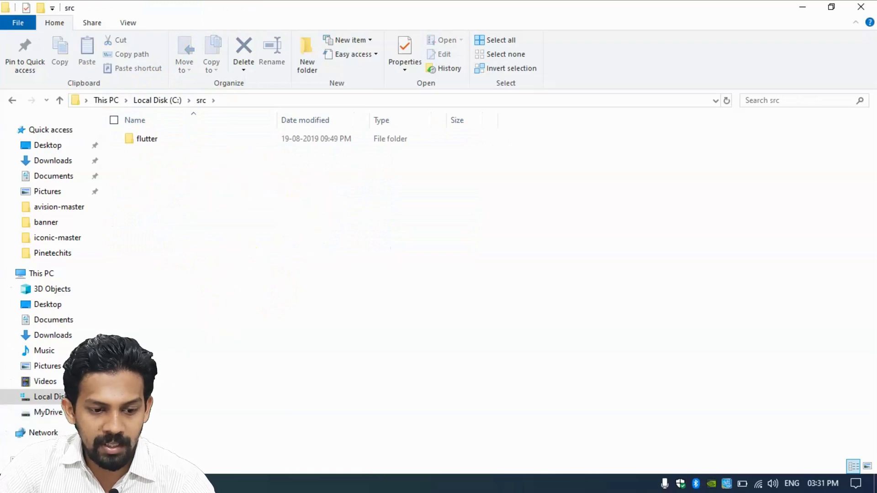
{"action": "left_click", "coordinate": [50, 411]}
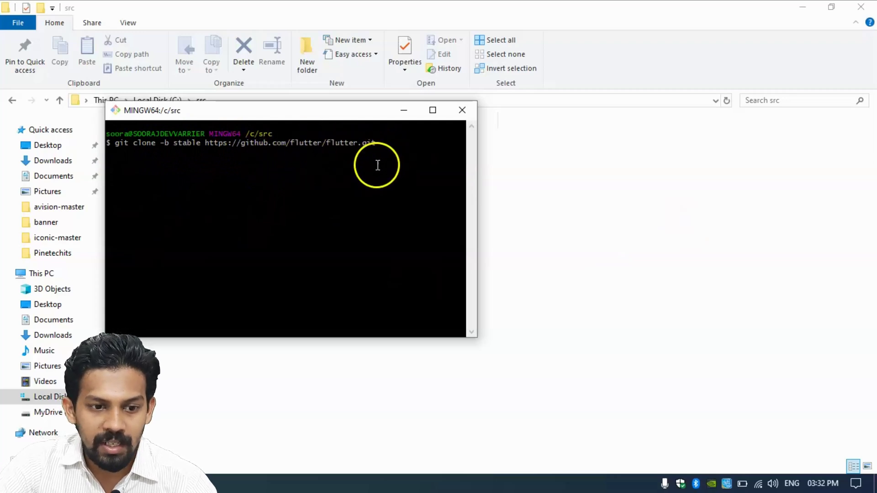
{"action": "left_click", "coordinate": [471, 111]}
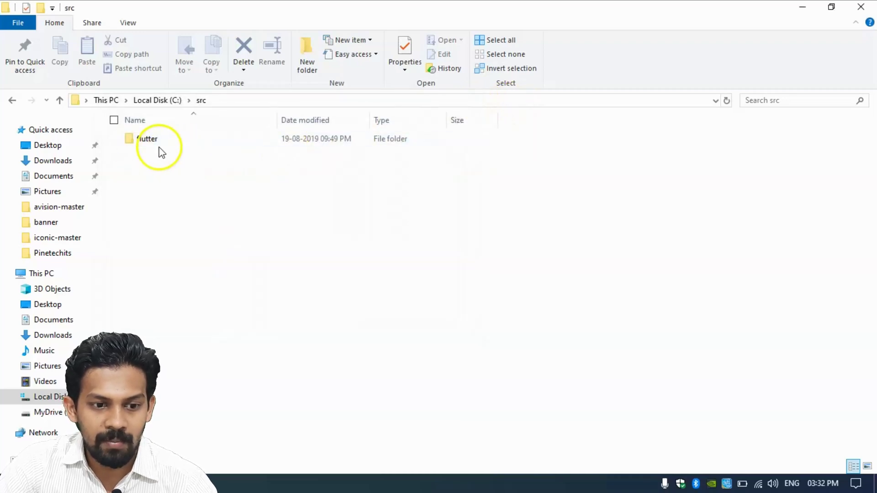
Step: Open the flutter folder inside src and select its full path, C:\src\flutter
{"action": "double_click", "coordinate": [160, 143]}
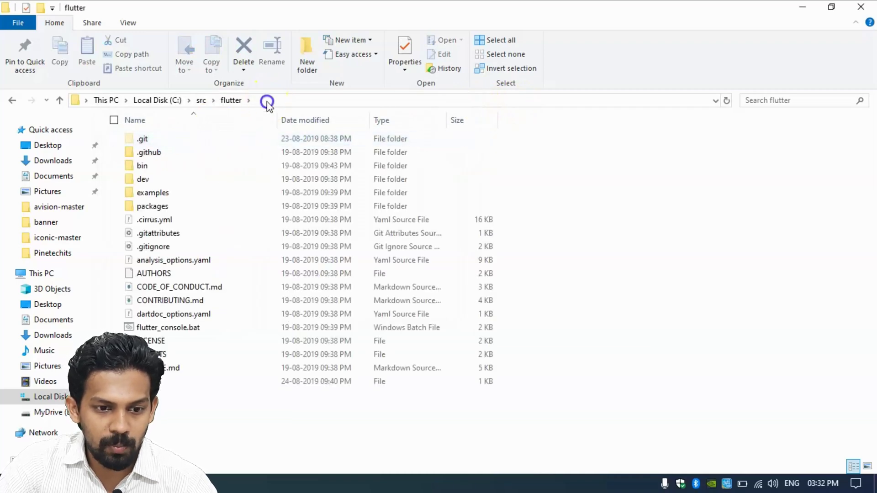
{"action": "left_click", "coordinate": [267, 101]}
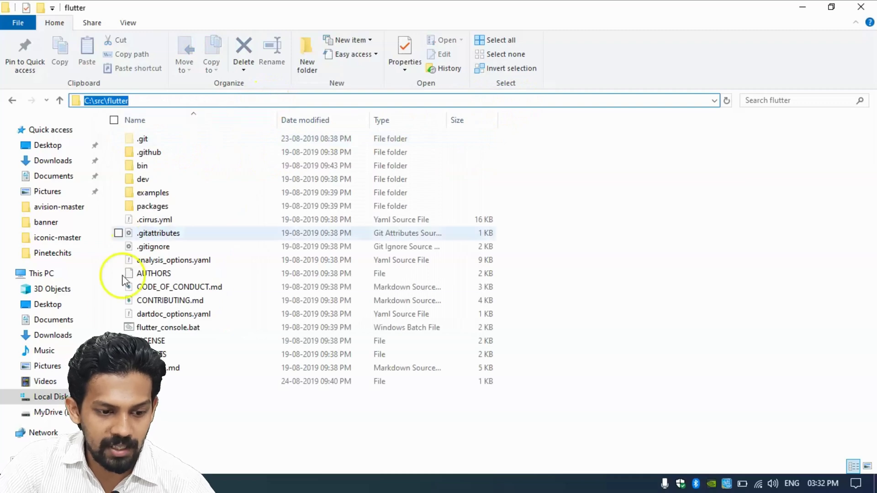
Step: Search Windows for env and open the Environment Variables dialog from System Properties
{"action": "left_click", "coordinate": [10, 483]}
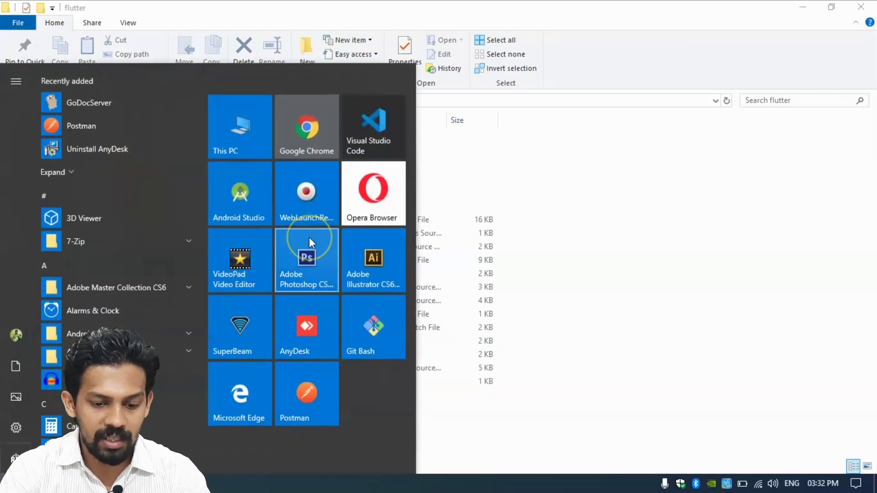
{"action": "type", "text": "env"}
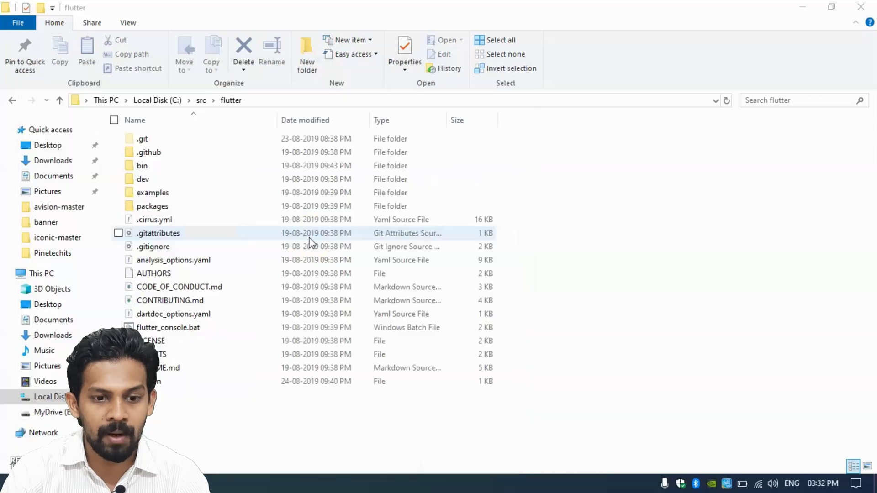
{"action": "left_click", "coordinate": [216, 273]}
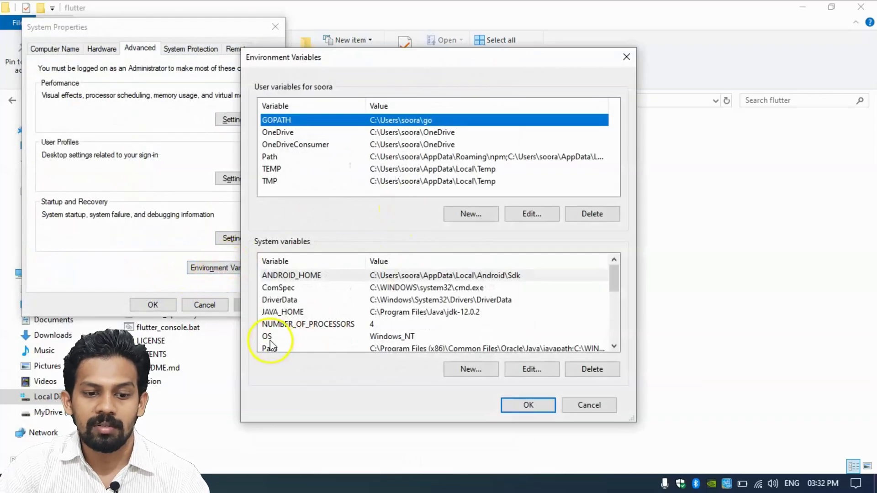
Step: Examine the entries of the system Path variable, close its editor and return to the Environment Variables dialog
{"action": "scroll", "coordinate": [315, 322], "scroll_direction": "down", "scroll_amount": 2}
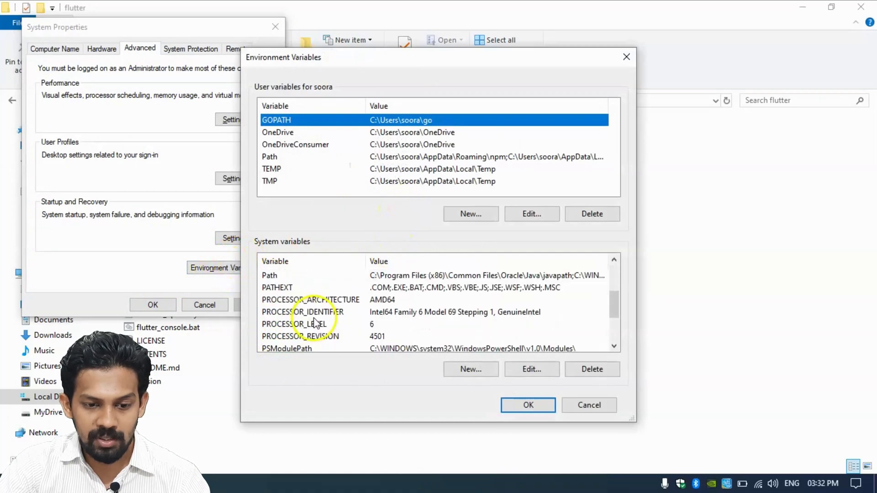
{"action": "double_click", "coordinate": [273, 275]}
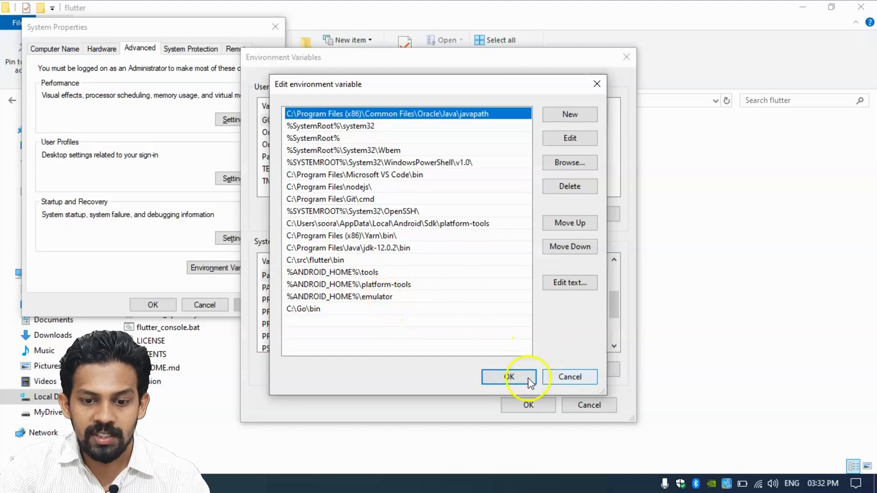
{"action": "left_click", "coordinate": [509, 377]}
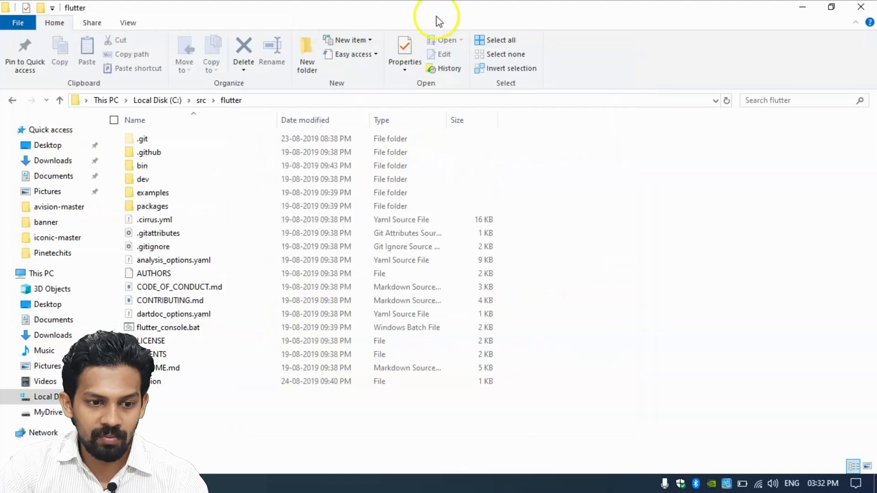
{"action": "key", "text": "super"}
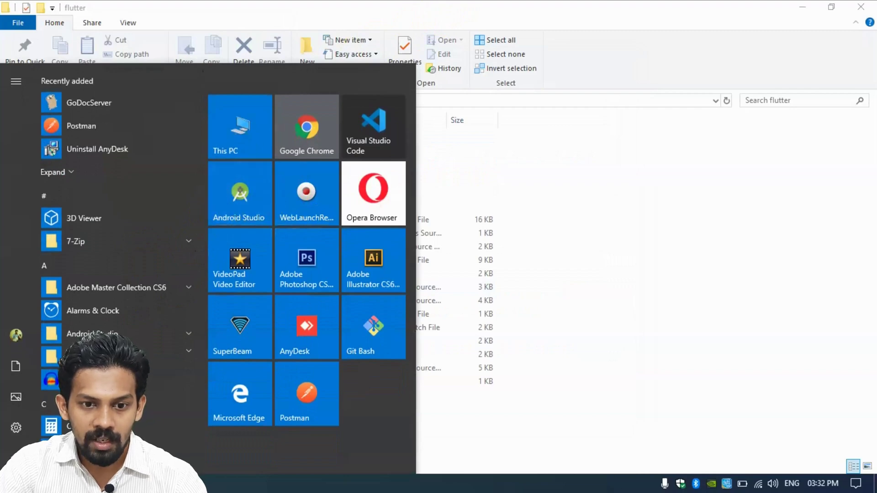
{"action": "key", "text": "Escape"}
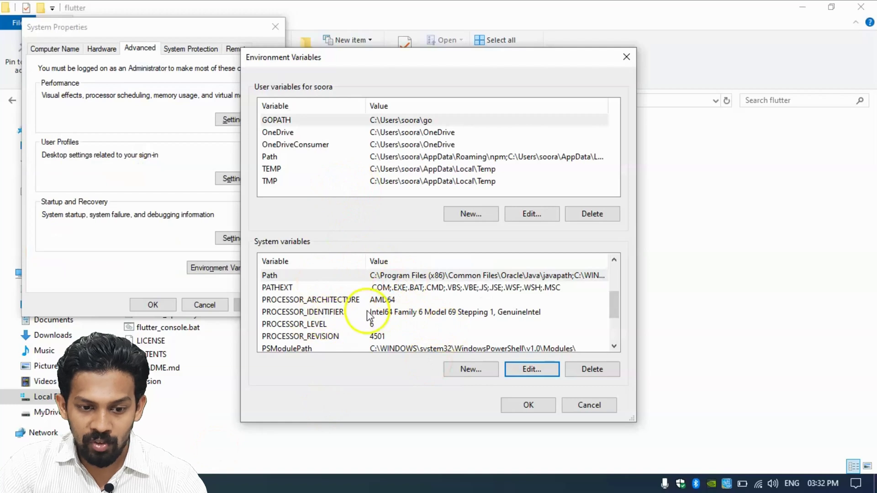
Step: Inspect the name and value of the ANDROID_HOME system variable and close its editor
{"action": "scroll", "coordinate": [337, 313], "scroll_direction": "up", "scroll_amount": 2}
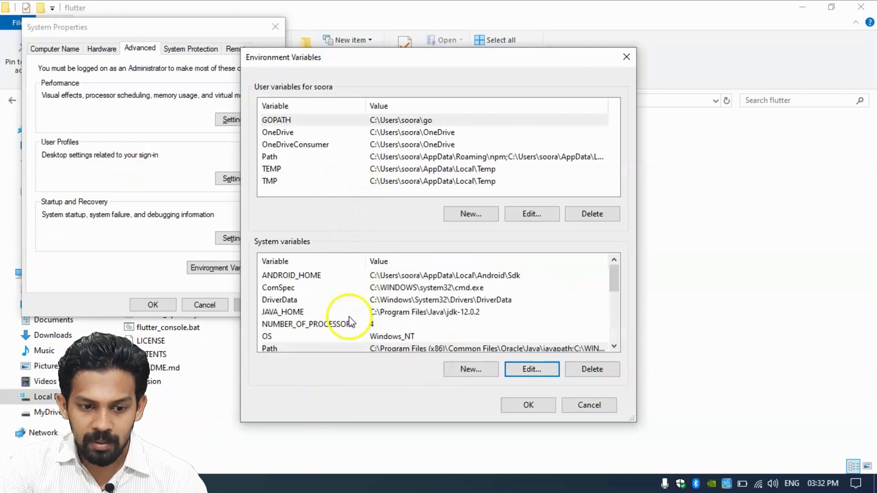
{"action": "double_click", "coordinate": [303, 277]}
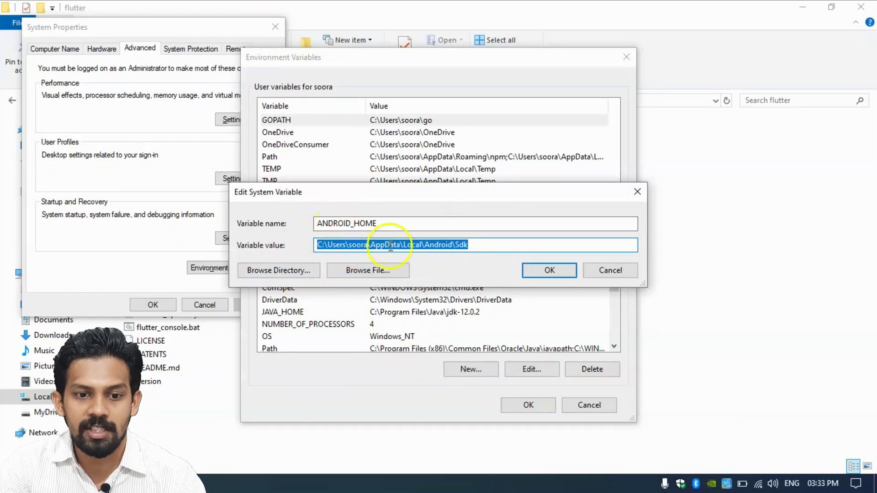
{"action": "left_click", "coordinate": [350, 223]}
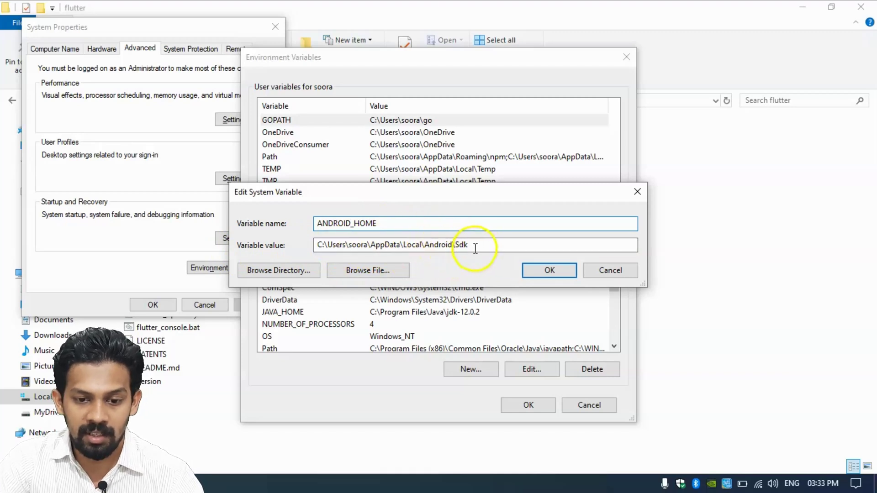
{"action": "left_click", "coordinate": [558, 273]}
Step: Check the system Path for the Flutter bin and ANDROID_HOME entries, and close the Environment Variables and System Properties dialogs
{"action": "scroll", "coordinate": [340, 283], "scroll_direction": "down", "scroll_amount": 1}
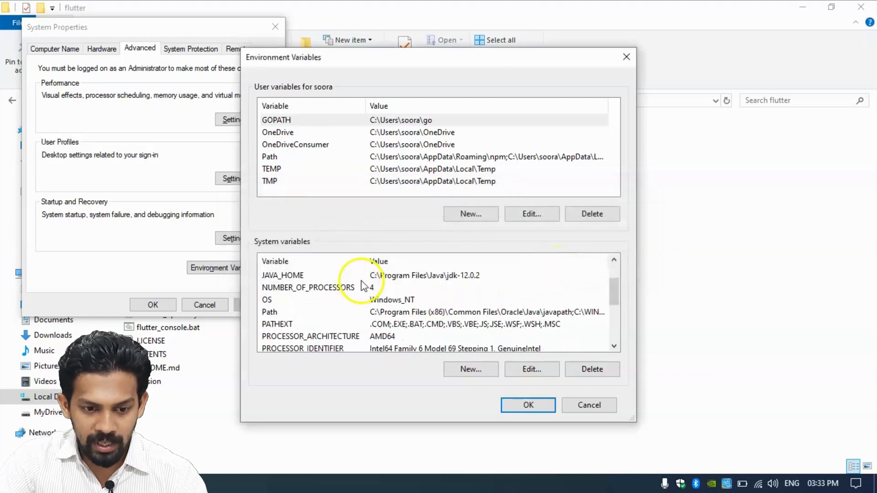
{"action": "double_click", "coordinate": [276, 314]}
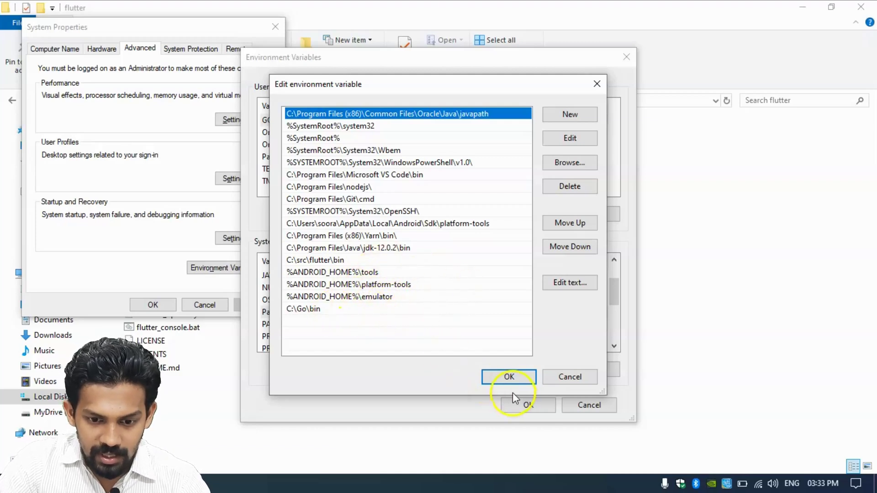
{"action": "left_click", "coordinate": [511, 377]}
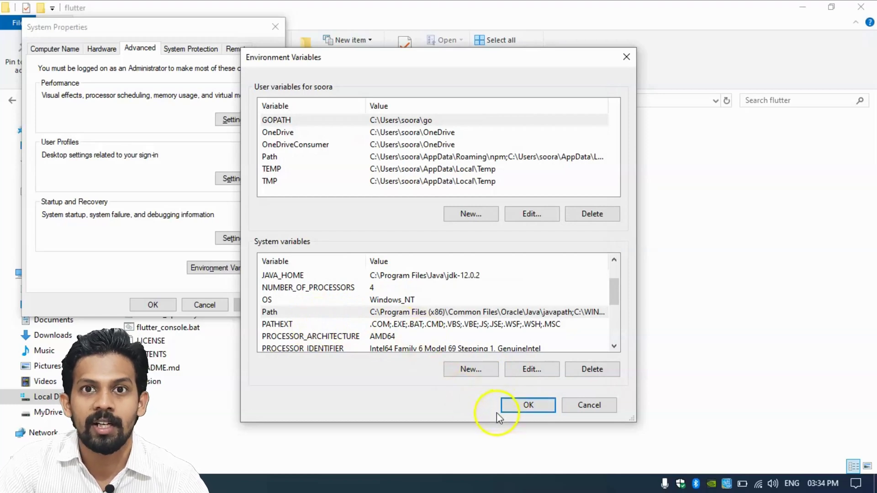
{"action": "left_click", "coordinate": [529, 404]}
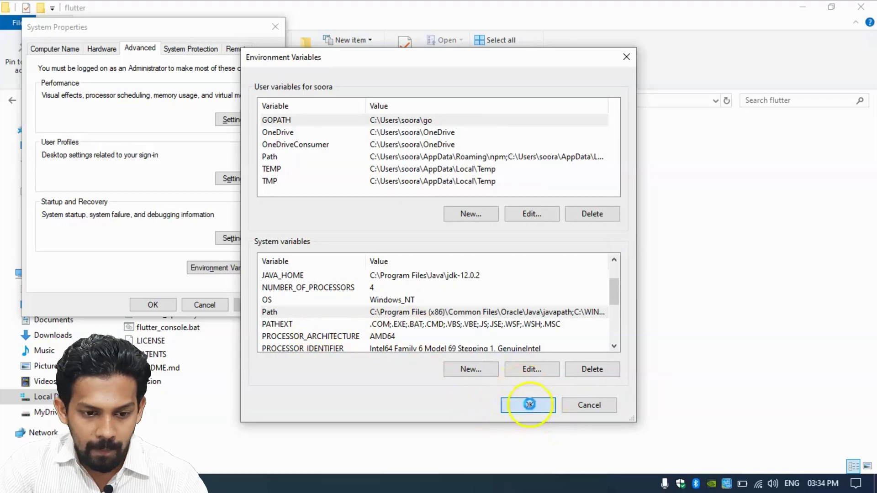
{"action": "left_click", "coordinate": [157, 302]}
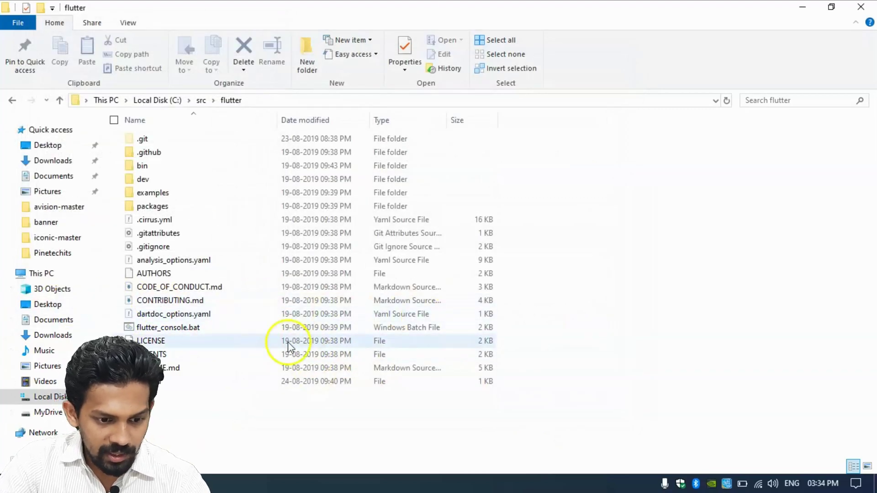
Step: Open a new Visual Studio Code window
{"action": "left_click", "coordinate": [11, 483]}
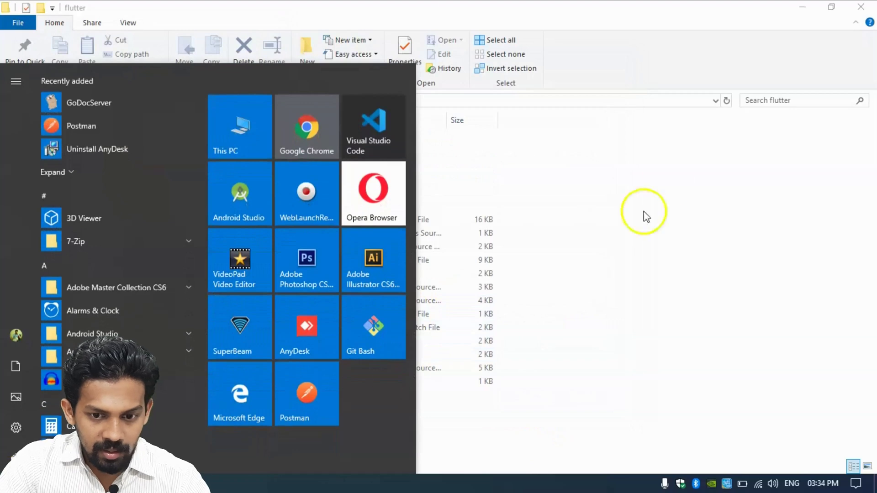
{"action": "right_click", "coordinate": [375, 123]}
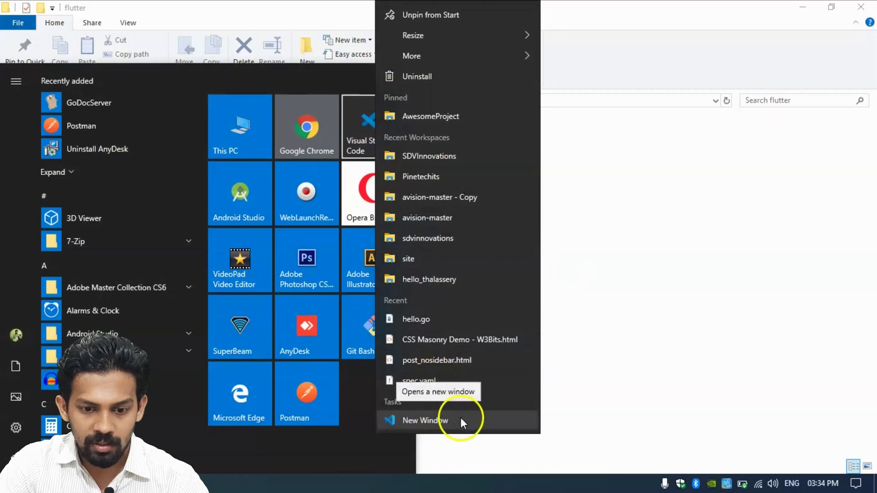
{"action": "left_click", "coordinate": [460, 422]}
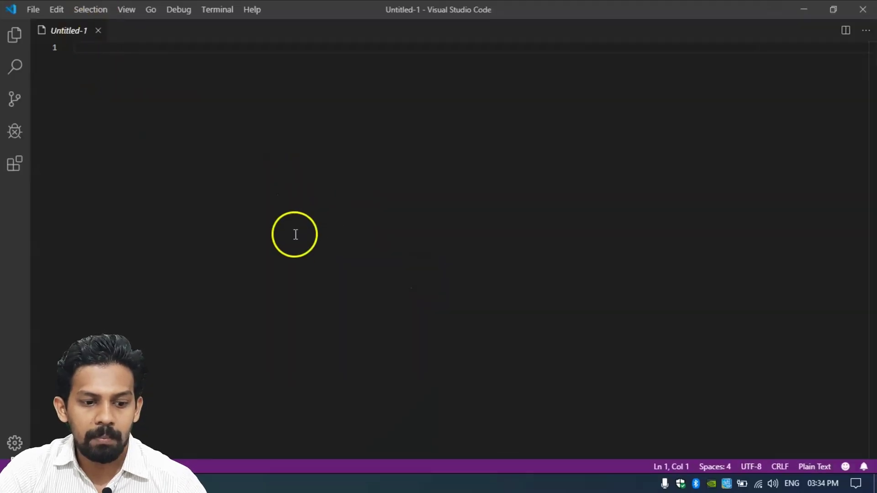
Step: Switch to the Flutter documentation in Chrome and read the Visual Studio Code instructions on the Set up an editor page
{"action": "left_click", "coordinate": [137, 483]}
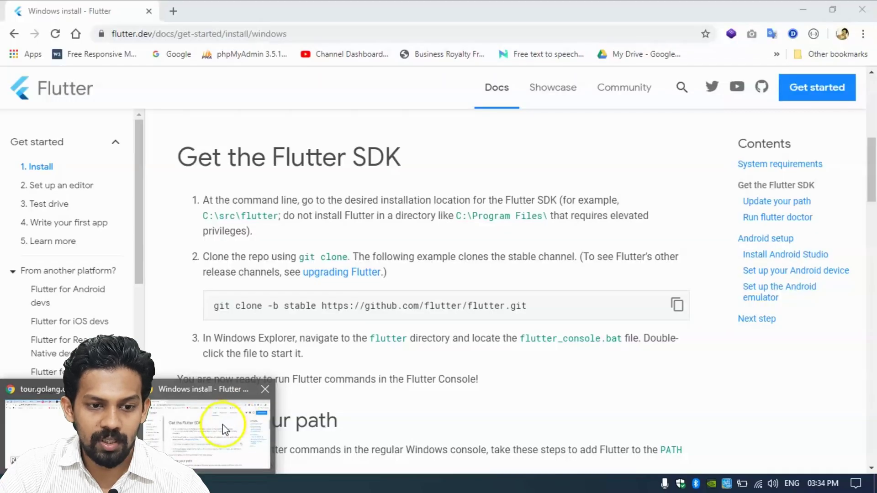
{"action": "left_click", "coordinate": [223, 424]}
{"action": "scroll", "coordinate": [294, 362], "scroll_direction": "down", "scroll_amount": 5}
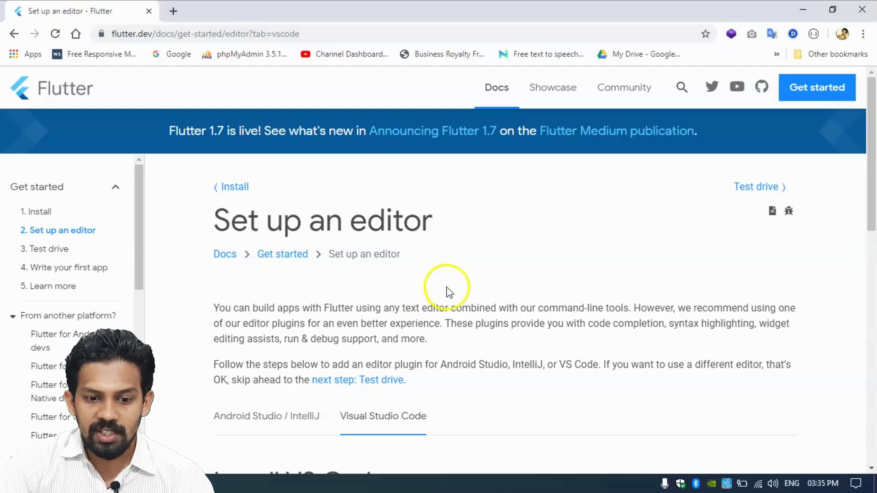
{"action": "scroll", "coordinate": [446, 288], "scroll_direction": "down", "scroll_amount": 5}
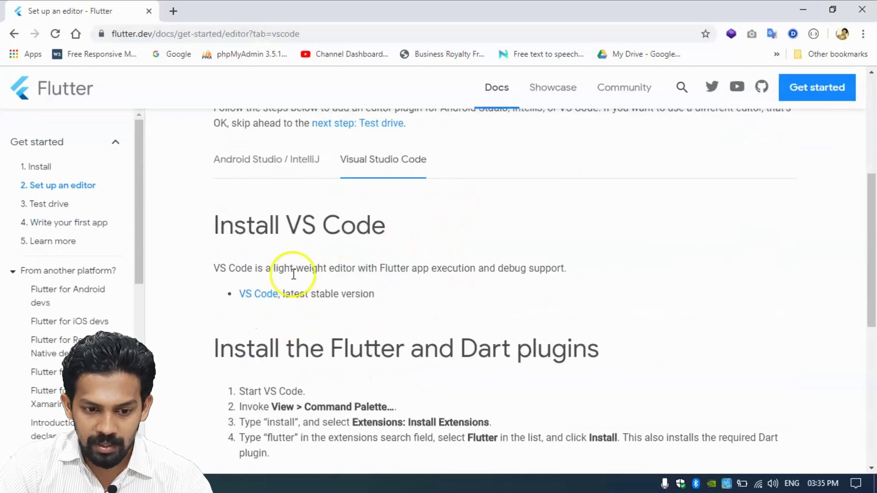
{"action": "scroll", "coordinate": [493, 317], "scroll_direction": "down", "scroll_amount": 3}
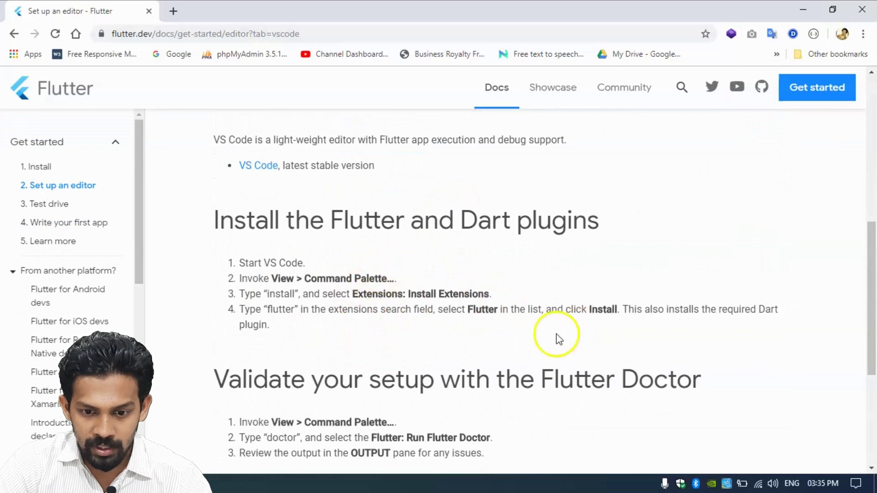
{"action": "scroll", "coordinate": [256, 374], "scroll_direction": "down", "scroll_amount": 3}
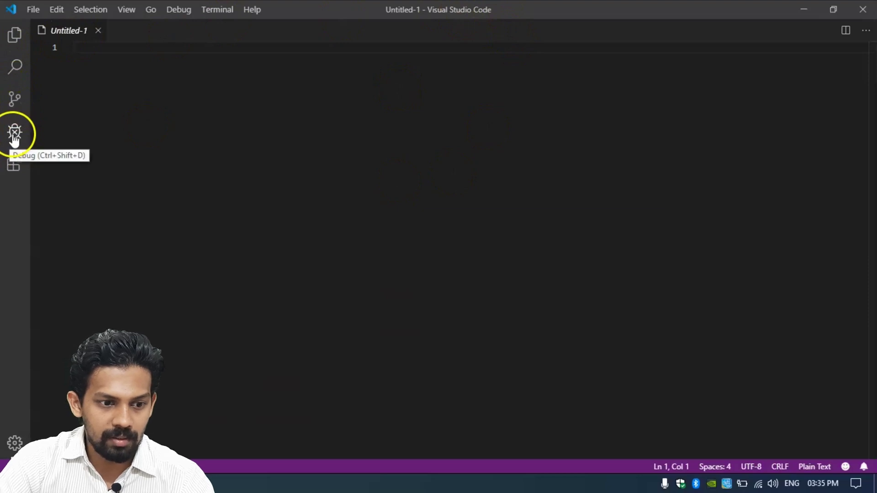
Step: In Visual Studio Code, search the extensions marketplace for flutter and open the details of the Flutter extension by Dart Code
{"action": "left_click", "coordinate": [14, 163]}
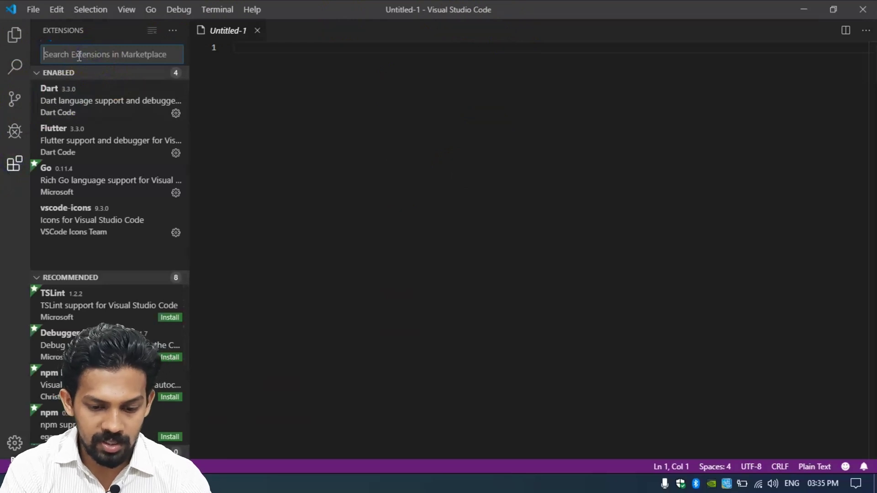
{"action": "type", "text": "flutter"}
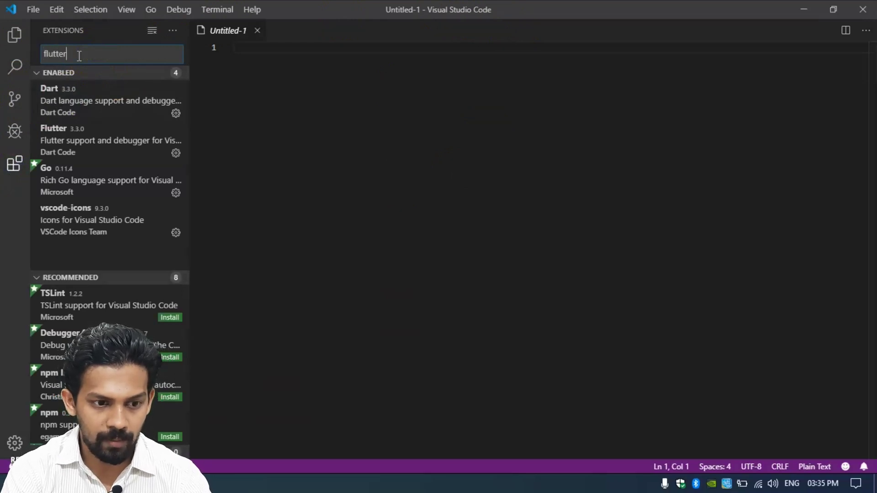
{"action": "left_click", "coordinate": [67, 54]}
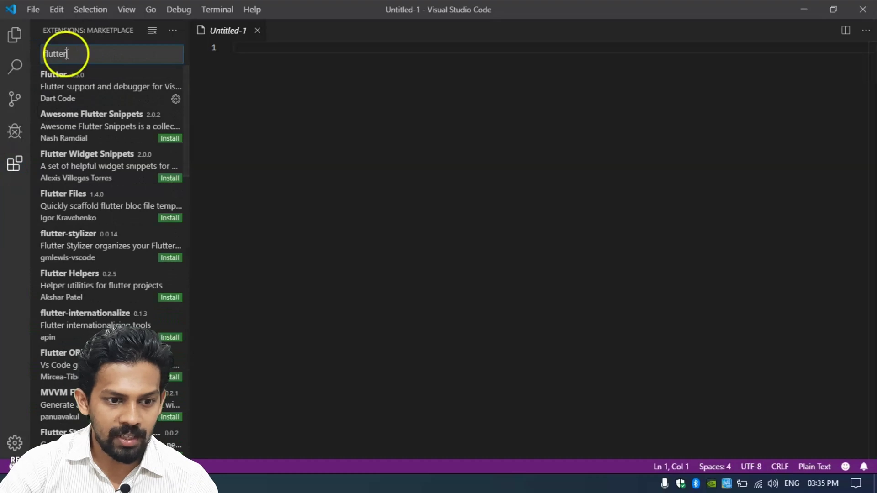
{"action": "left_click", "coordinate": [61, 85]}
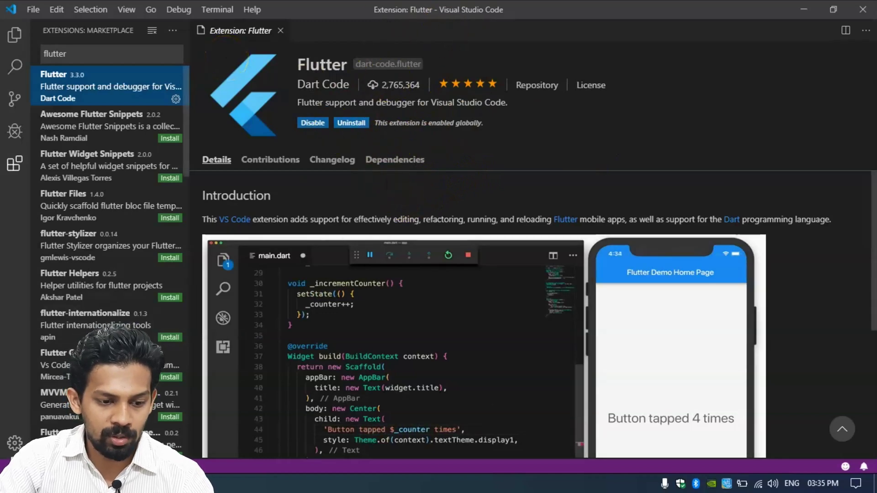
Step: Launch Android Studio and switch back to the Set up an editor page in Chrome
{"action": "key", "text": "super"}
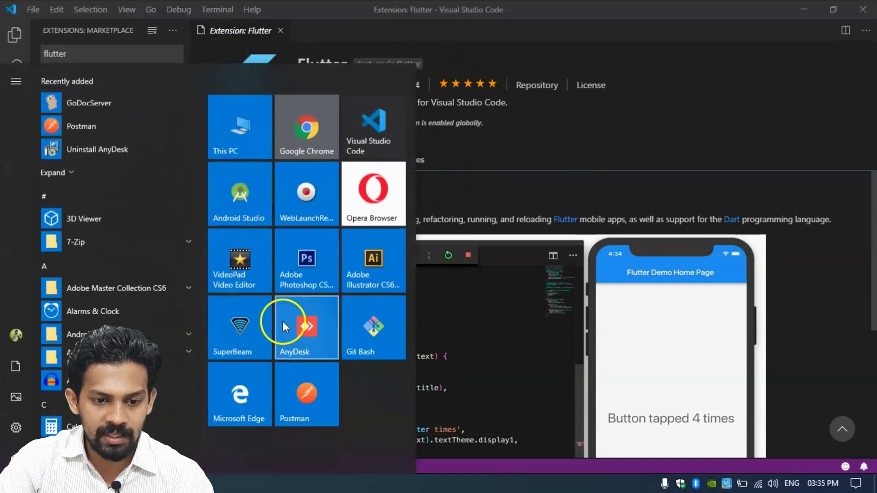
{"action": "left_click", "coordinate": [228, 196]}
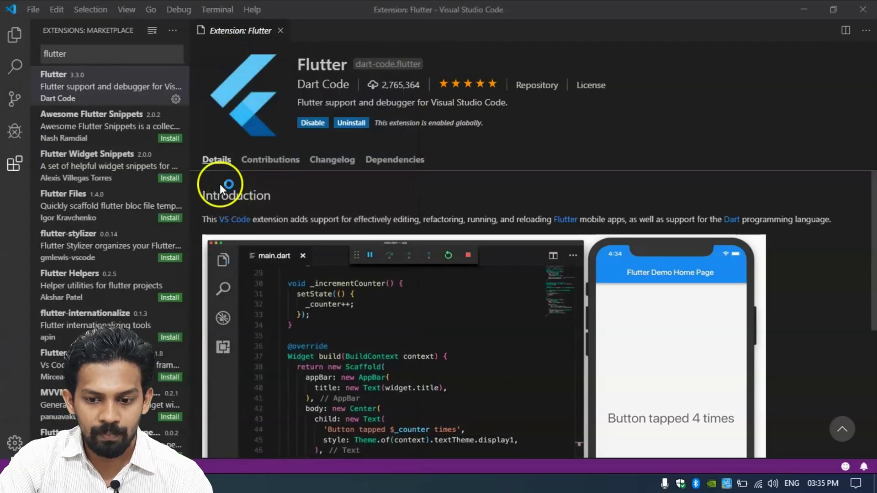
{"action": "left_click", "coordinate": [114, 483]}
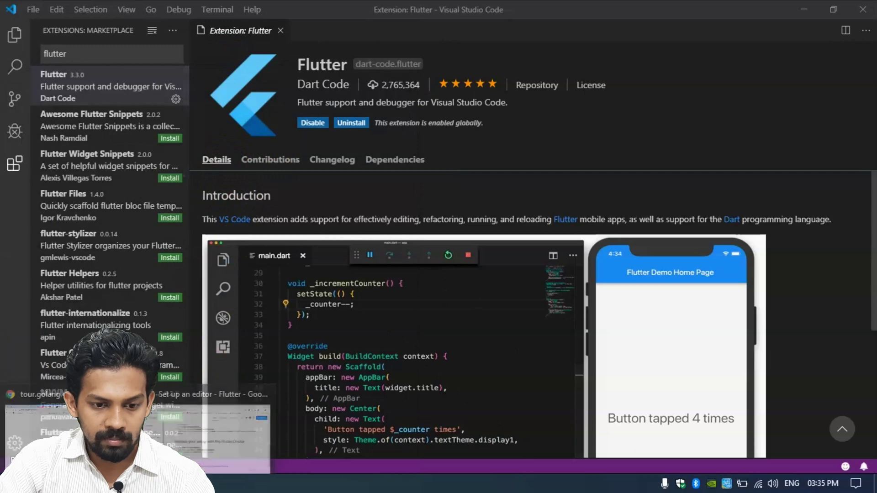
{"action": "left_click", "coordinate": [214, 434]}
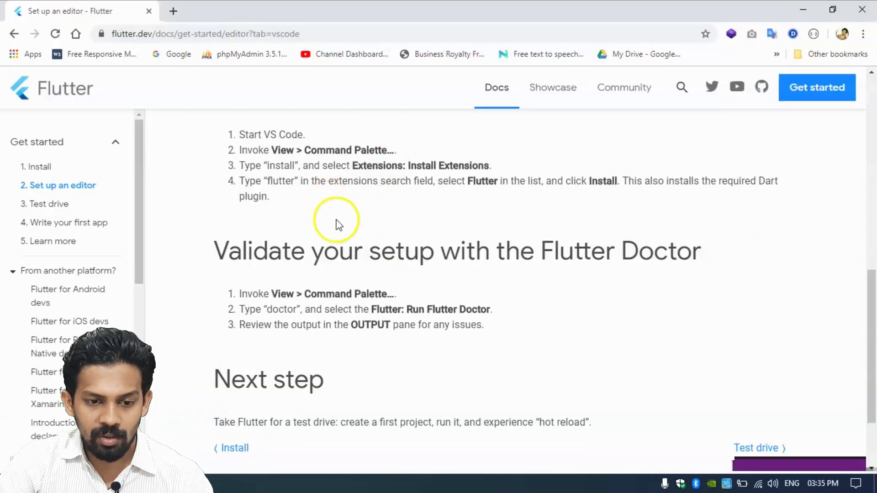
Step: Review the editor setup instructions, including the Android Studio / IntelliJ version, down to the end of the page
{"action": "scroll", "coordinate": [241, 242], "scroll_direction": "up", "scroll_amount": 4}
{"action": "scroll", "coordinate": [303, 288], "scroll_direction": "down", "scroll_amount": 6}
{"action": "scroll", "coordinate": [299, 225], "scroll_direction": "up", "scroll_amount": 9}
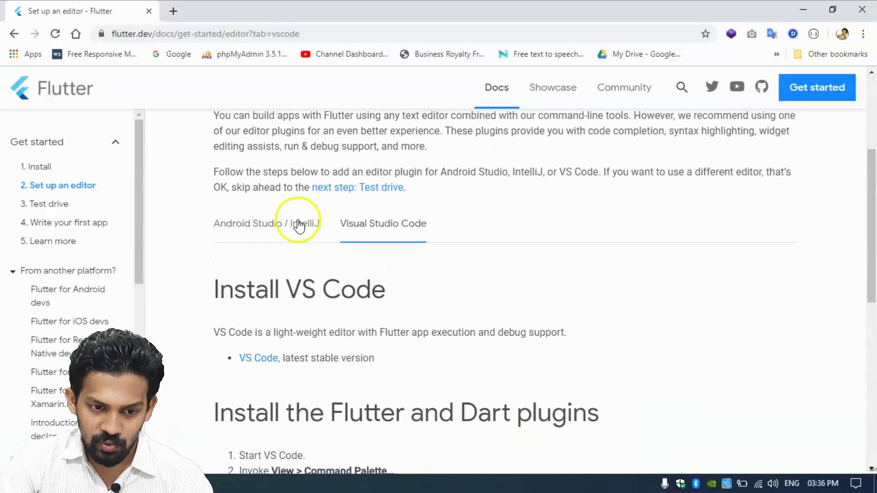
{"action": "scroll", "coordinate": [299, 225], "scroll_direction": "up", "scroll_amount": 4}
{"action": "scroll", "coordinate": [293, 219], "scroll_direction": "down", "scroll_amount": 3}
{"action": "left_click", "coordinate": [273, 305]}
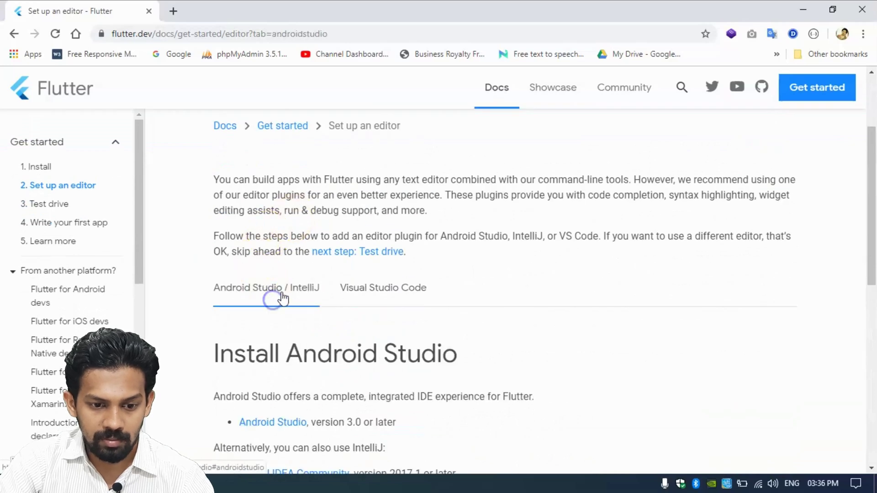
{"action": "scroll", "coordinate": [347, 265], "scroll_direction": "down", "scroll_amount": 7}
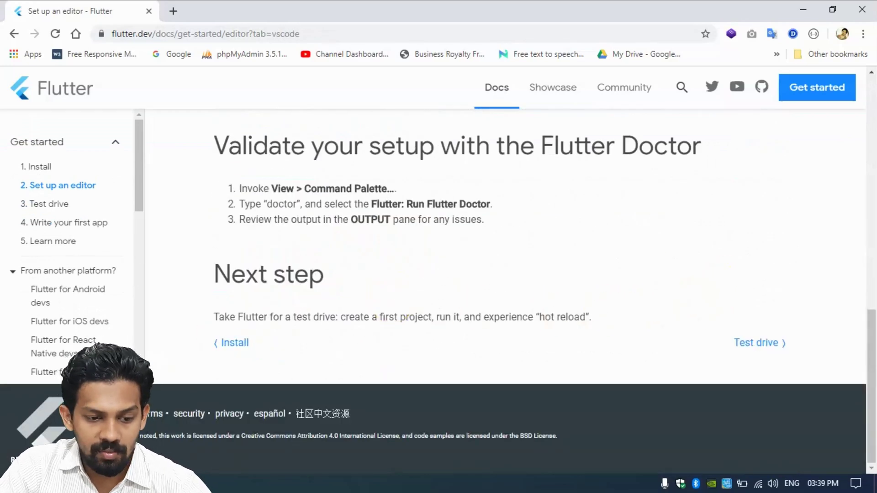
Step: Switch to Visual Studio Code and run the Flutter: New Project command
{"action": "key", "text": "alt+Tab"}
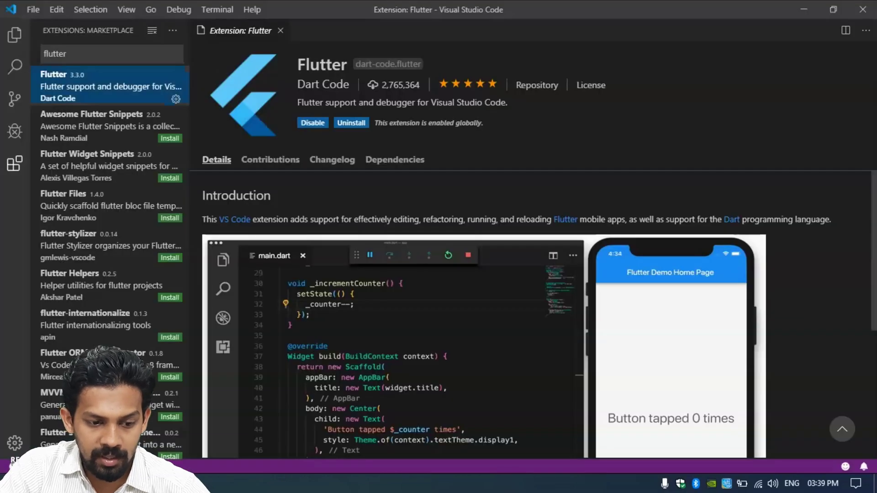
{"action": "mouse_move", "coordinate": [60, 484]}
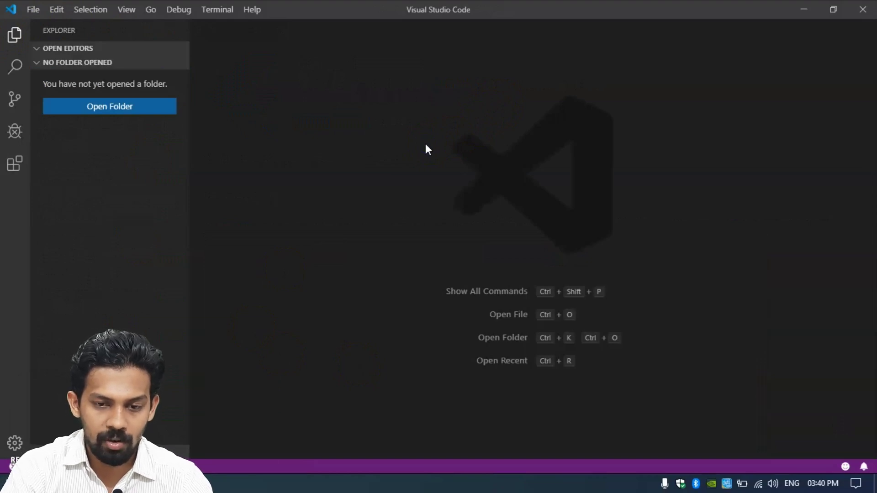
{"action": "key", "text": "ctrl+shift+p"}
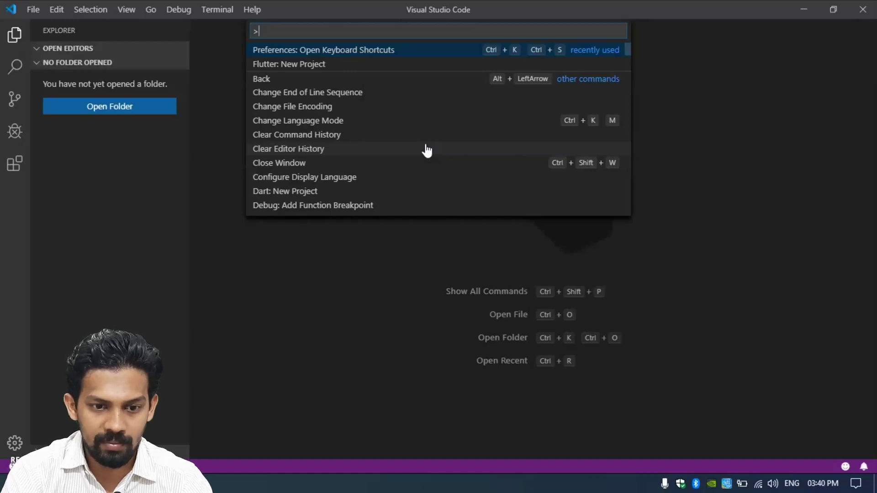
{"action": "type", "text": "fluute"}
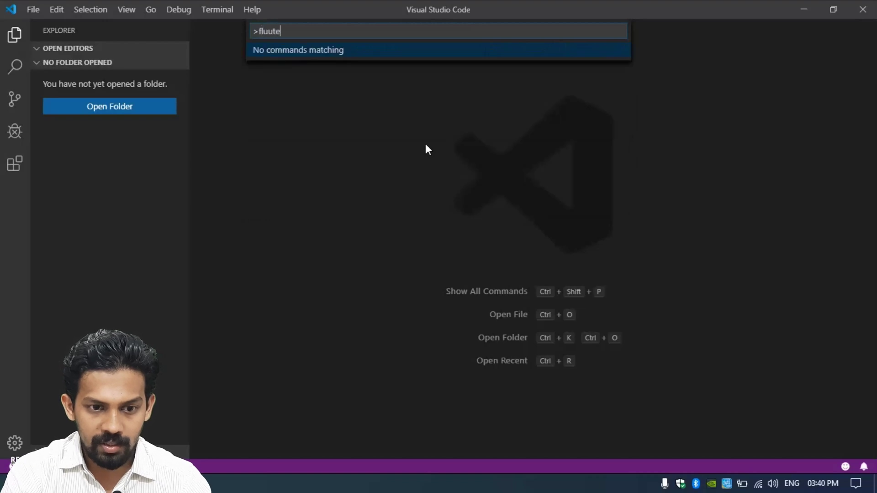
{"action": "key", "text": "BackSpace"}
{"action": "key", "text": "BackSpace"}
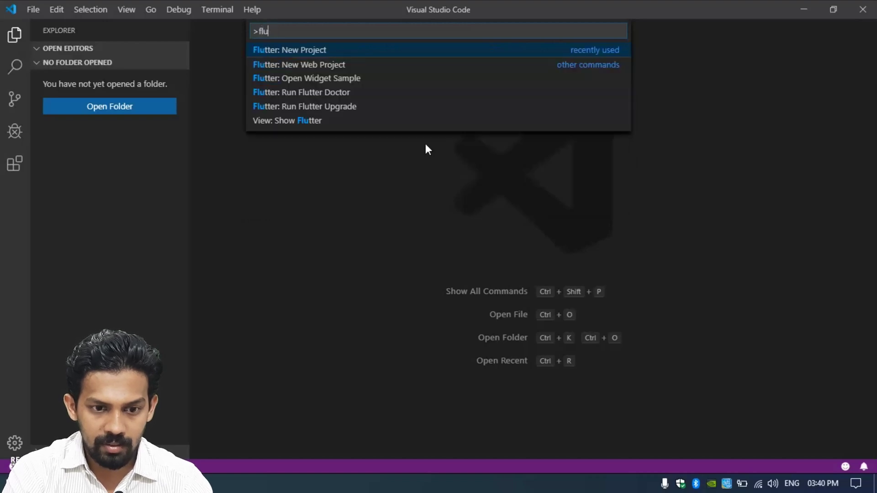
{"action": "type", "text": "tt"}
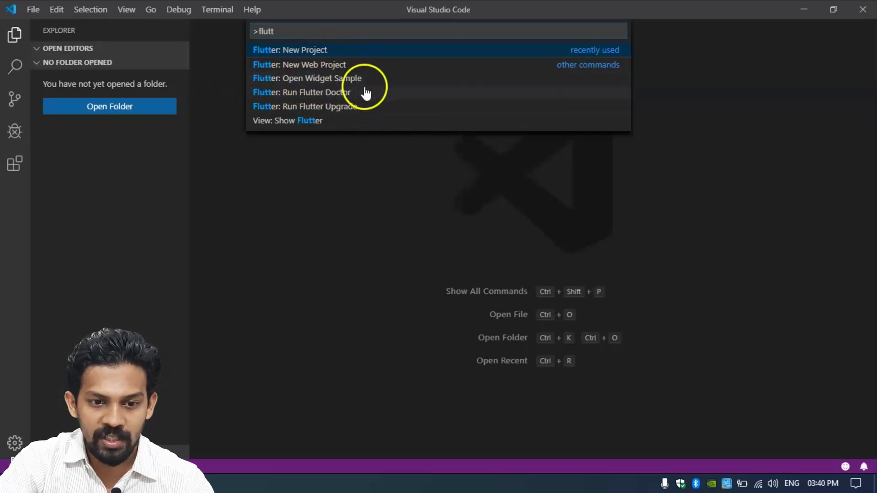
{"action": "left_click", "coordinate": [300, 51]}
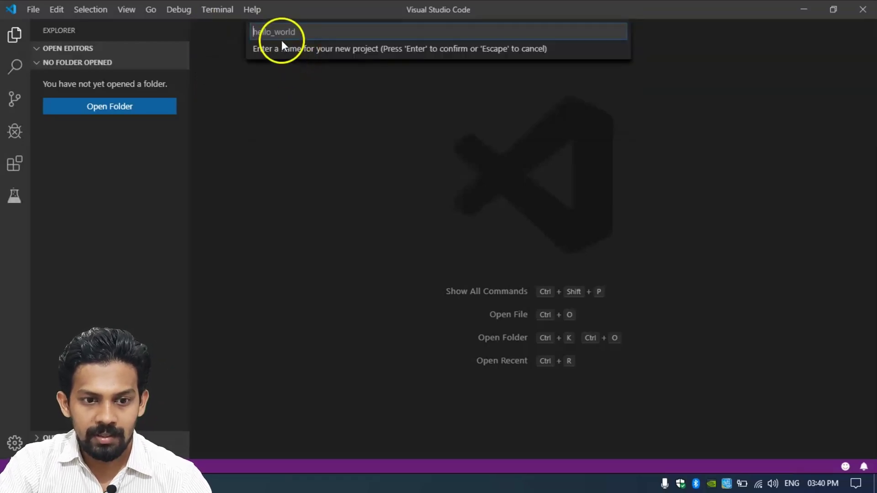
Step: Name the new project hello_world and browse to MyDrive (E:) for its location
{"action": "left_click", "coordinate": [283, 33]}
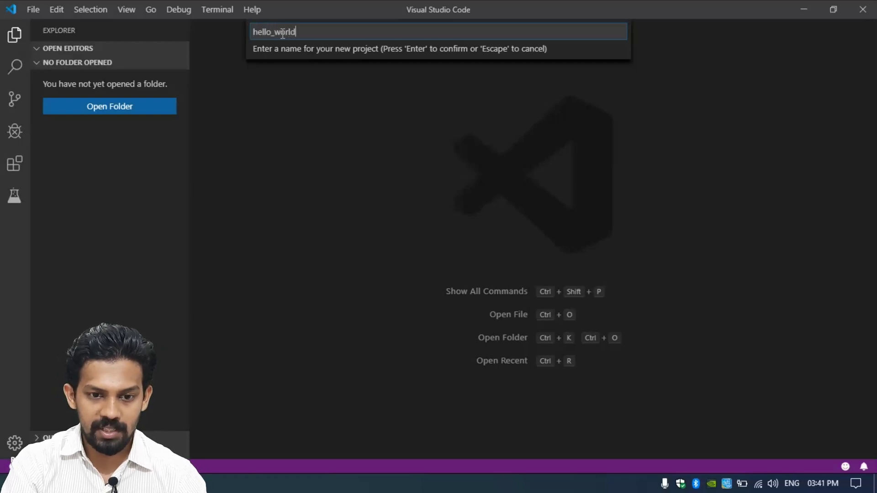
{"action": "key", "text": "Return"}
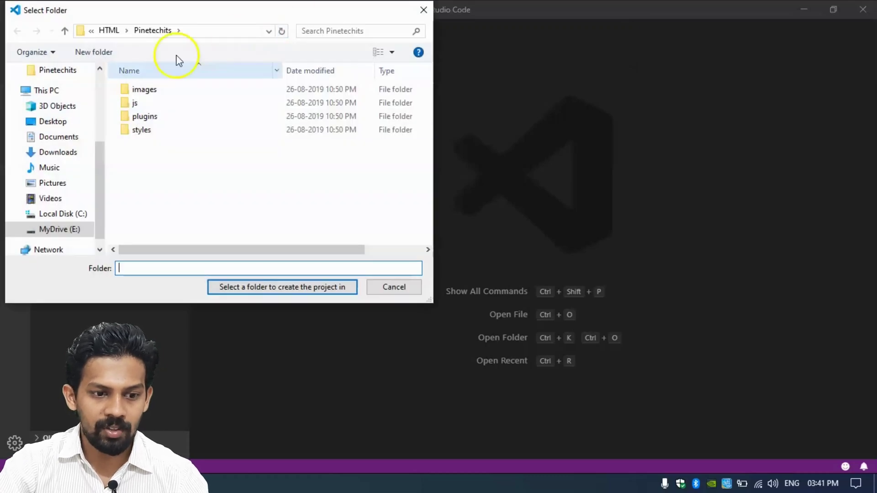
{"action": "left_click", "coordinate": [43, 231]}
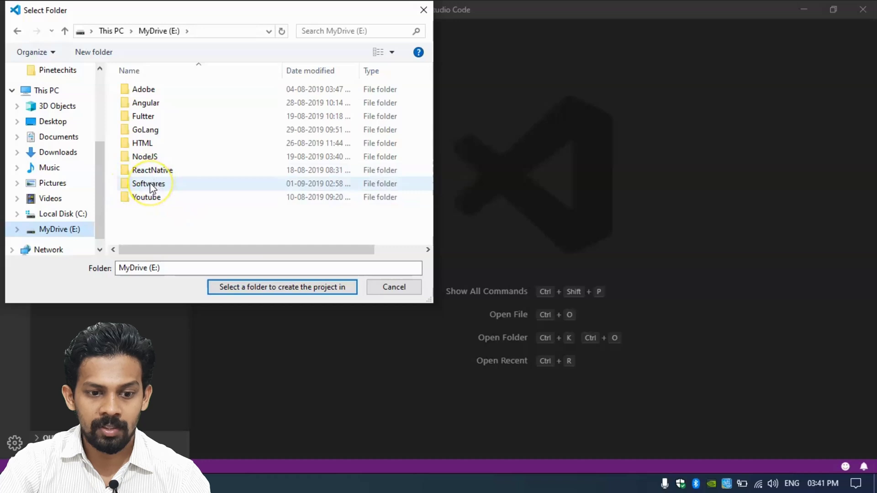
{"action": "double_click", "coordinate": [171, 119]}
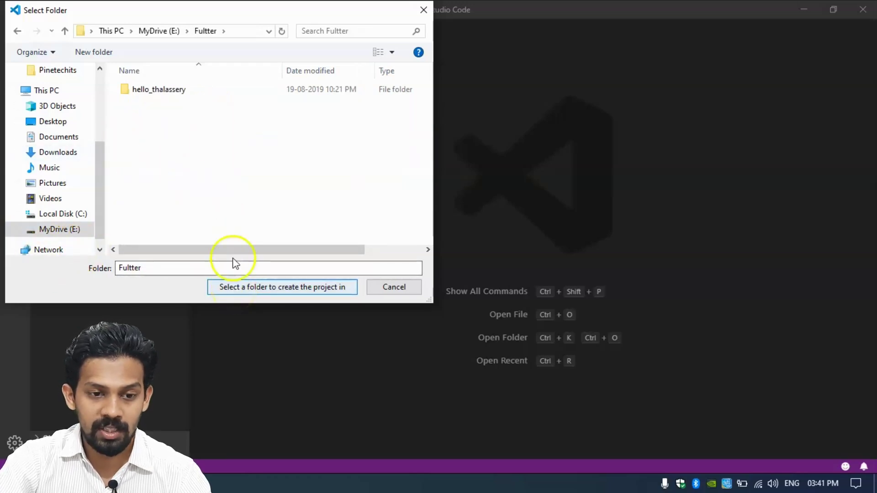
{"action": "left_click", "coordinate": [254, 291]}
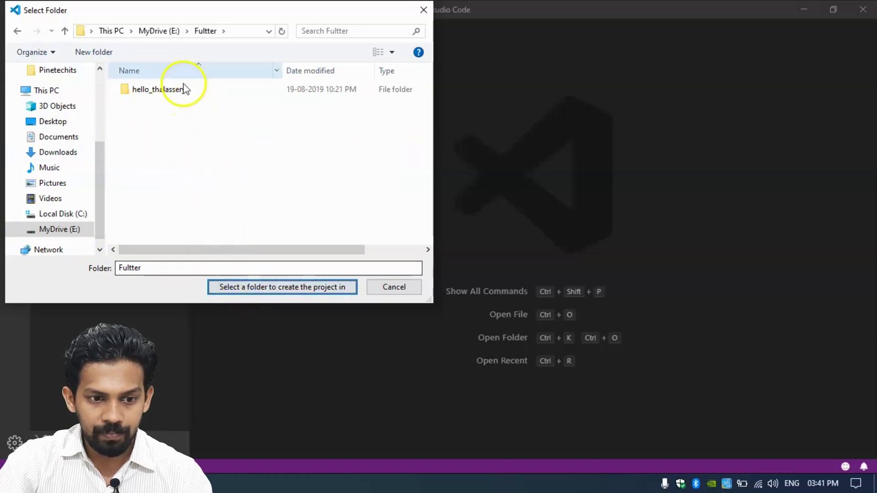
{"action": "left_click", "coordinate": [159, 30]}
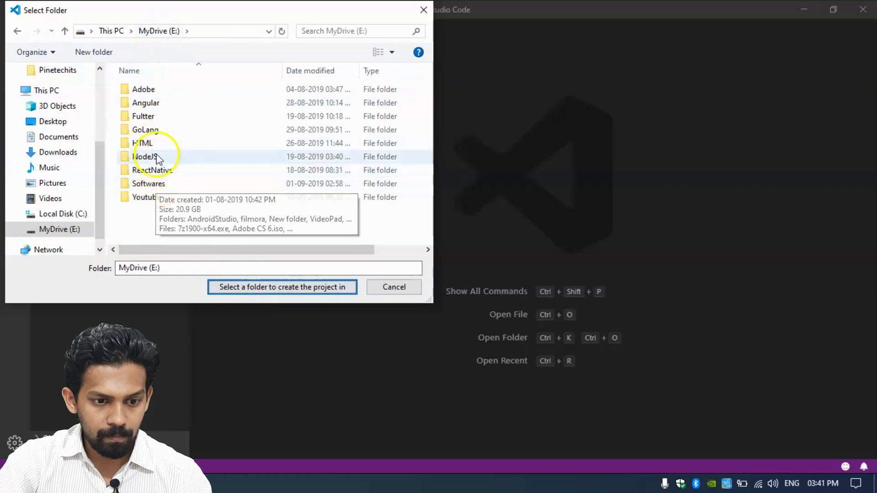
Step: Create a folder named Flutter inside the Youtube folder on MyDrive (E:) and open it for the project
{"action": "double_click", "coordinate": [153, 198]}
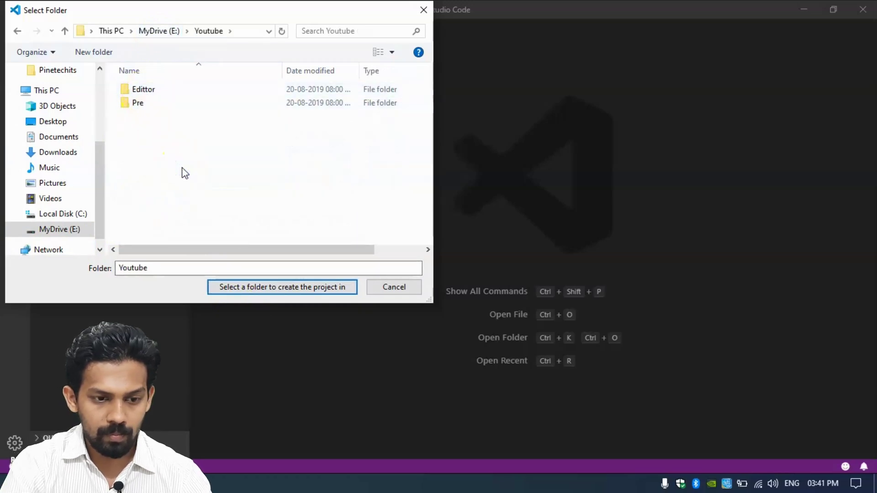
{"action": "key", "text": "ctrl+shift+n"}
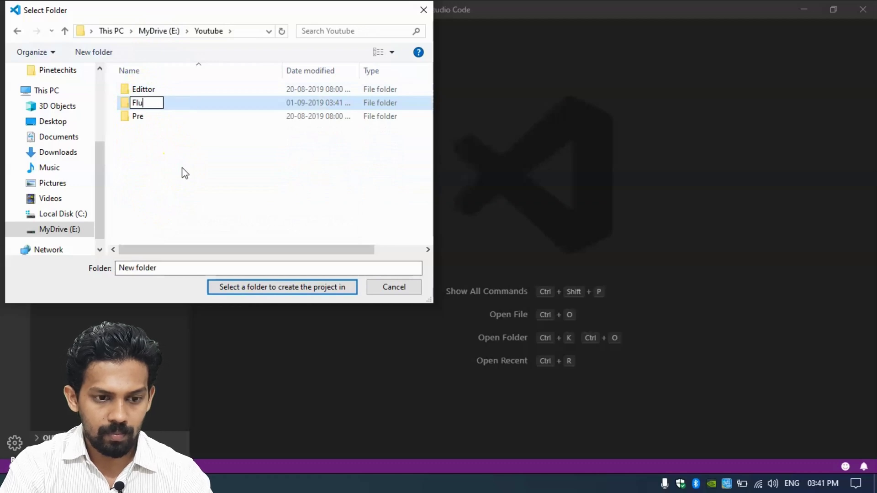
{"action": "type", "text": "Flutter"}
{"action": "key", "text": "Return"}
{"action": "key", "text": "Return"}
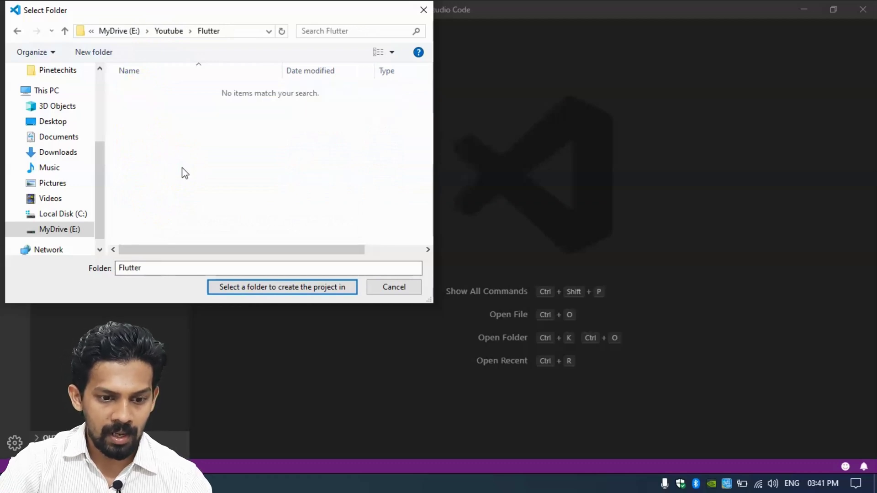
Step: Create the hello_world project in the selected Flutter folder and bring up its generation output
{"action": "left_click", "coordinate": [274, 289]}
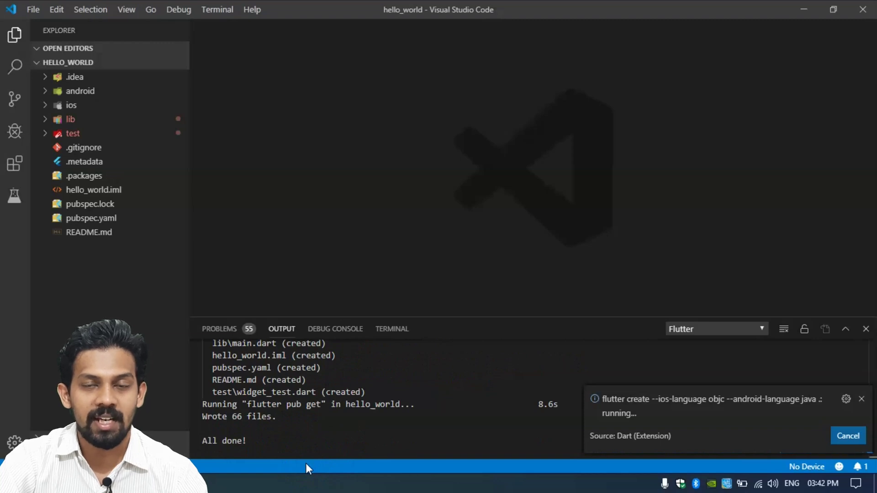
{"action": "left_click", "coordinate": [314, 454]}
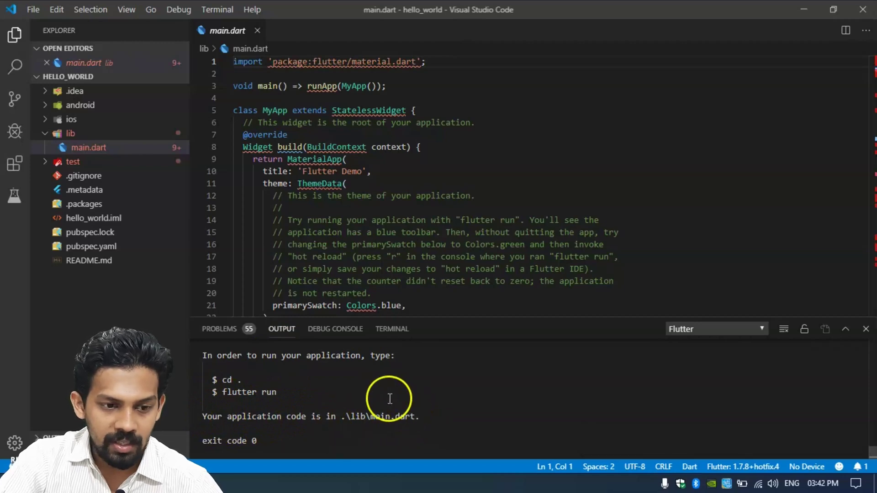
Step: Examine the generated main.dart code, including the MyApp and MyHomePage classes, and return to the start of the file
{"action": "scroll", "coordinate": [361, 121], "scroll_direction": "down", "scroll_amount": 5}
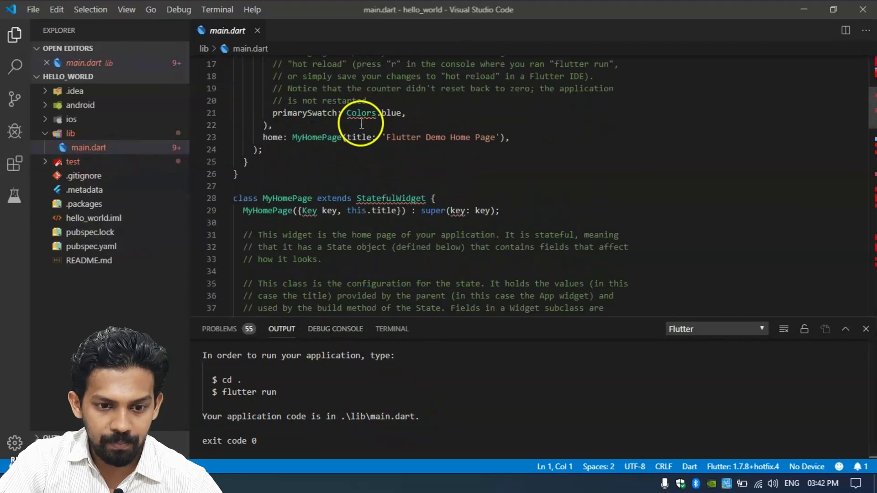
{"action": "scroll", "coordinate": [315, 216], "scroll_direction": "up", "scroll_amount": 2}
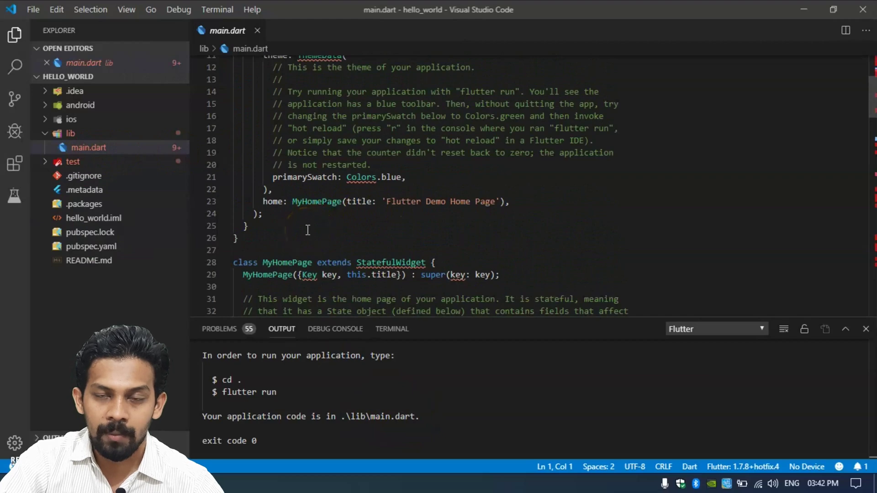
{"action": "scroll", "coordinate": [307, 229], "scroll_direction": "up", "scroll_amount": 4}
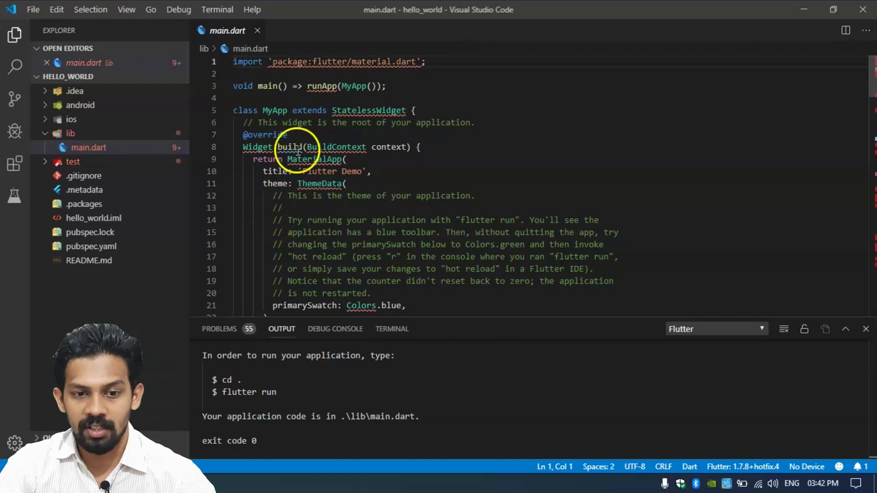
{"action": "scroll", "coordinate": [297, 153], "scroll_direction": "down", "scroll_amount": 3}
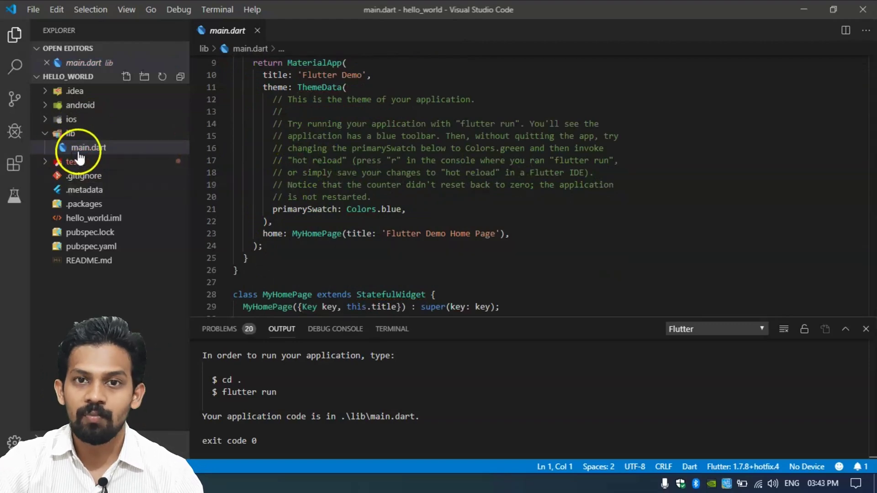
{"action": "scroll", "coordinate": [429, 120], "scroll_direction": "up", "scroll_amount": 3}
{"action": "left_click", "coordinate": [372, 197]}
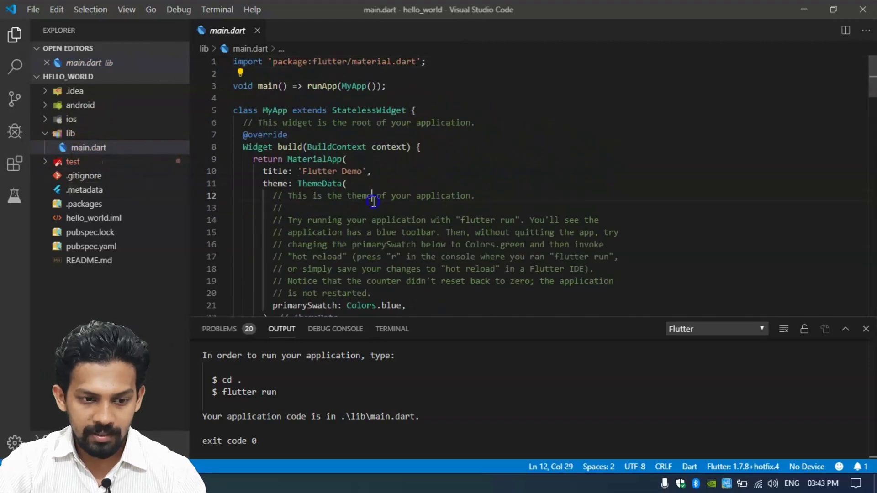
{"action": "scroll", "coordinate": [374, 201], "scroll_direction": "down", "scroll_amount": 5}
{"action": "left_click", "coordinate": [247, 386]}
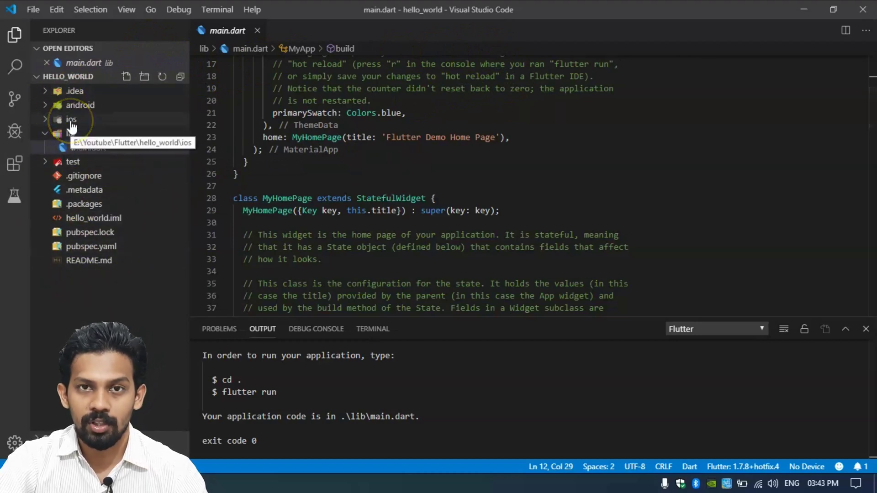
{"action": "scroll", "coordinate": [417, 102], "scroll_direction": "up", "scroll_amount": 5}
{"action": "left_click", "coordinate": [350, 132]}
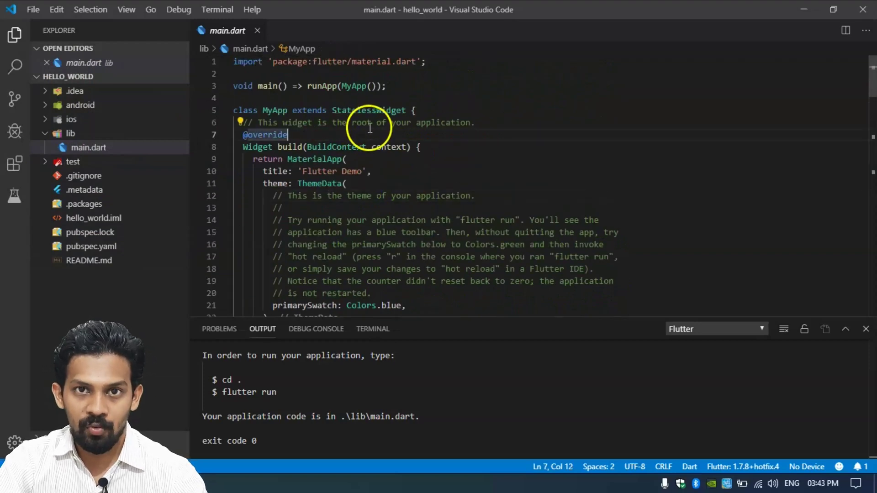
Step: Start debugging the app and request a new Android emulator as the device
{"action": "key", "text": "F5"}
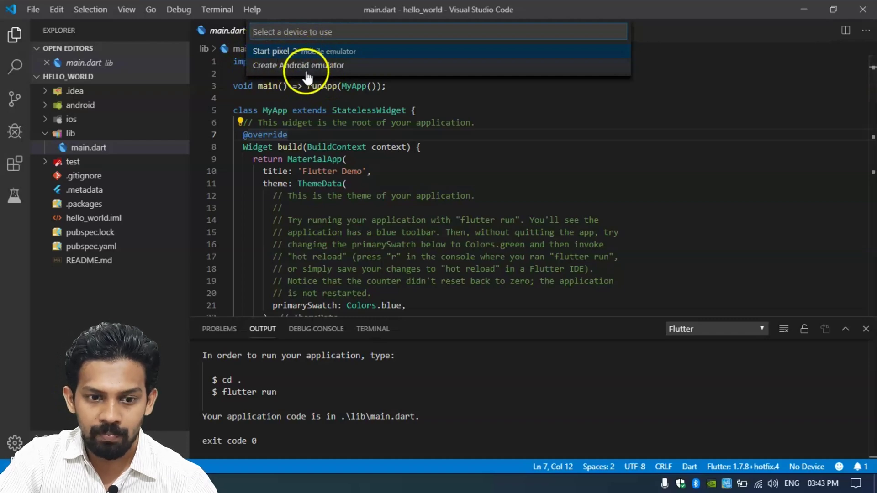
{"action": "left_click", "coordinate": [267, 69]}
Step: Switch to Android Studio and open its Android Virtual Device Manager
{"action": "key", "text": "super"}
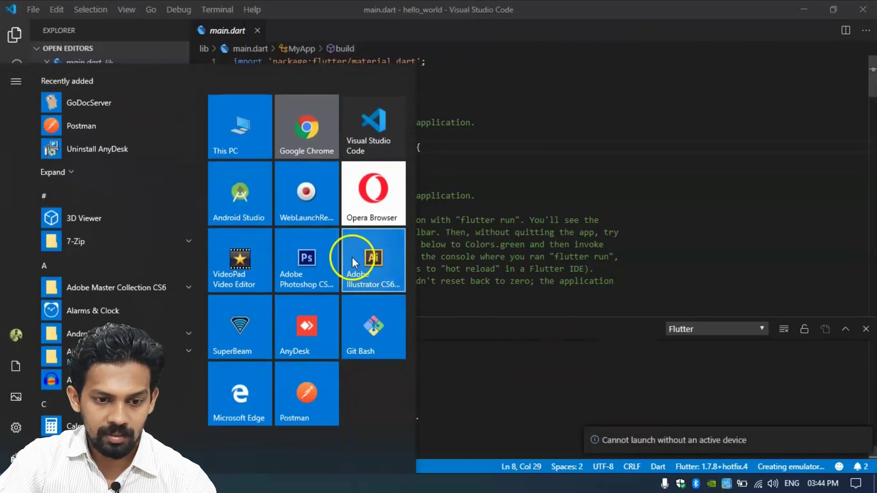
{"action": "left_click", "coordinate": [261, 196]}
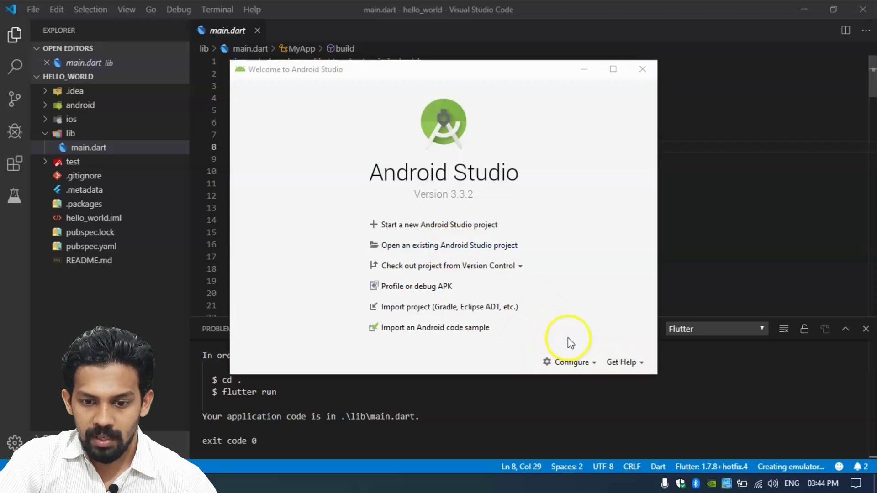
{"action": "left_click", "coordinate": [579, 363]}
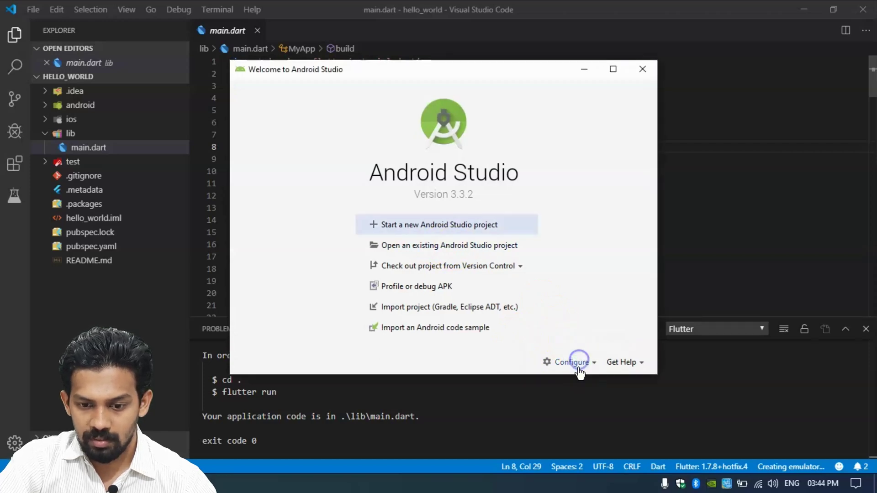
{"action": "left_click", "coordinate": [571, 345]}
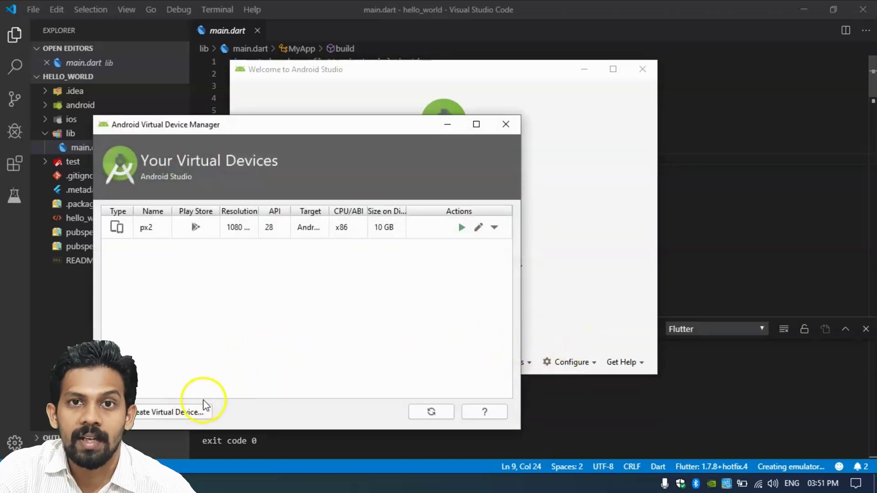
Step: Set up a new virtual device with Pixel 2 hardware and the Pie API 28 system image, up to the configuration check
{"action": "left_click", "coordinate": [155, 412]}
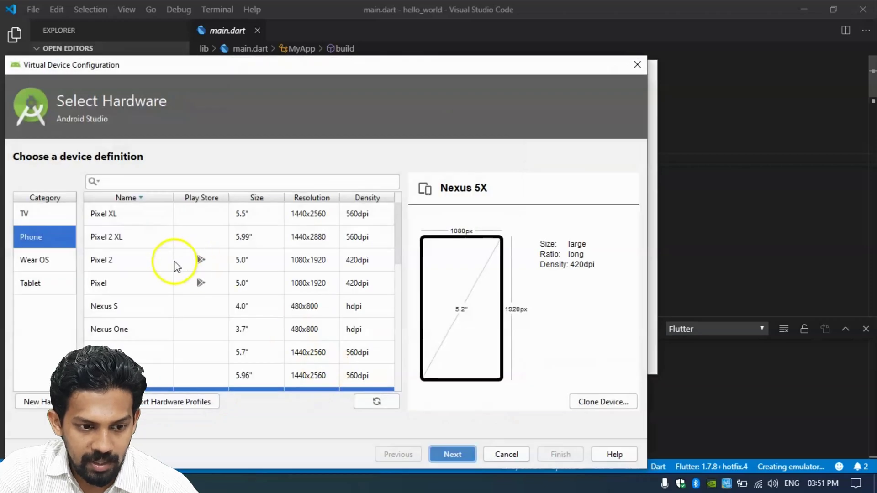
{"action": "left_click", "coordinate": [139, 263]}
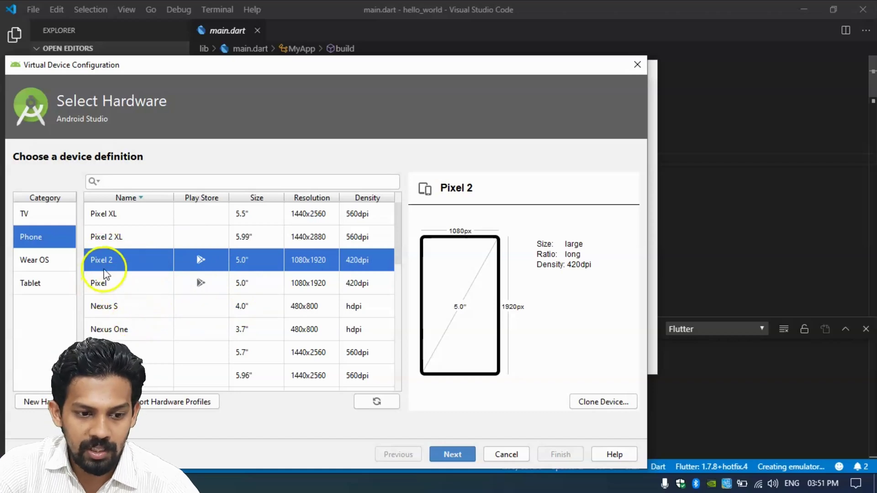
{"action": "left_click", "coordinate": [457, 452]}
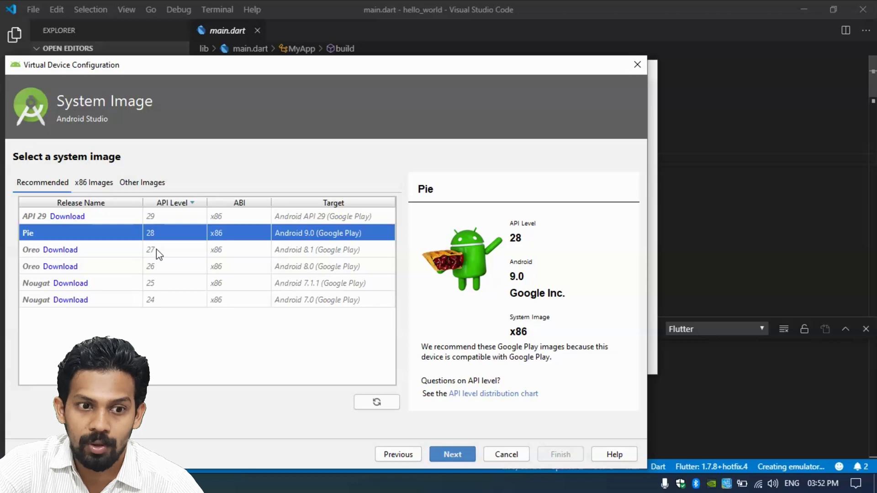
{"action": "left_click", "coordinate": [62, 235]}
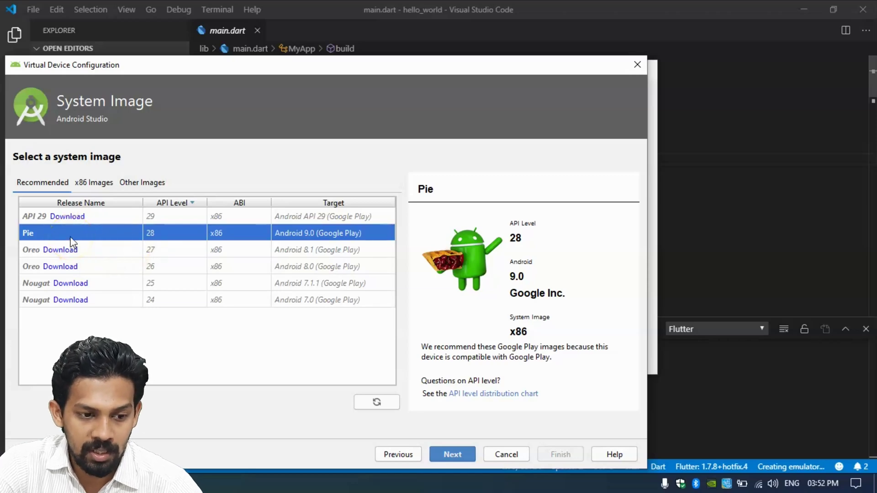
{"action": "left_click", "coordinate": [364, 401]}
{"action": "left_click", "coordinate": [458, 453]}
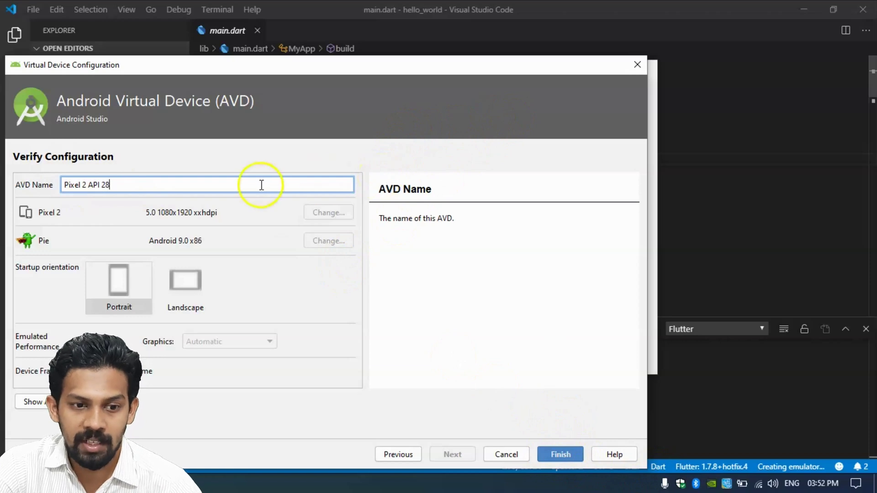
Step: Abandon the new virtual device and close the device manager and Android Studio, returning to Visual Studio Code
{"action": "left_click", "coordinate": [641, 64]}
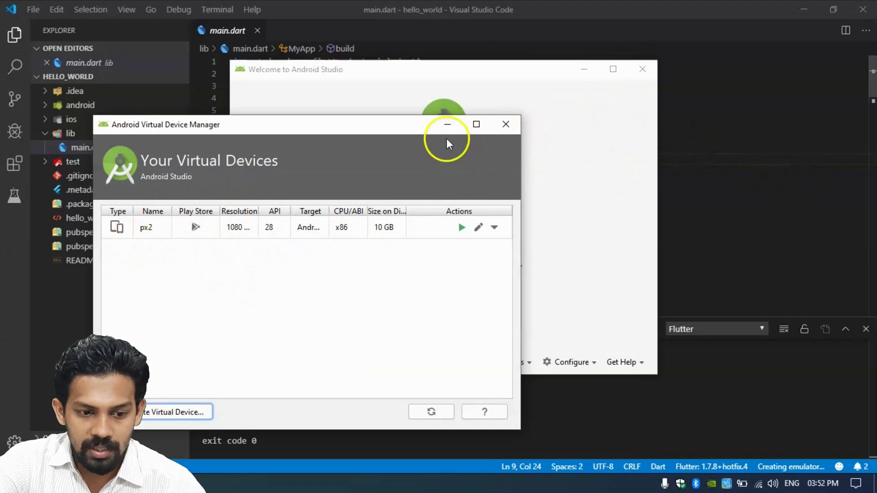
{"action": "left_click", "coordinate": [505, 124]}
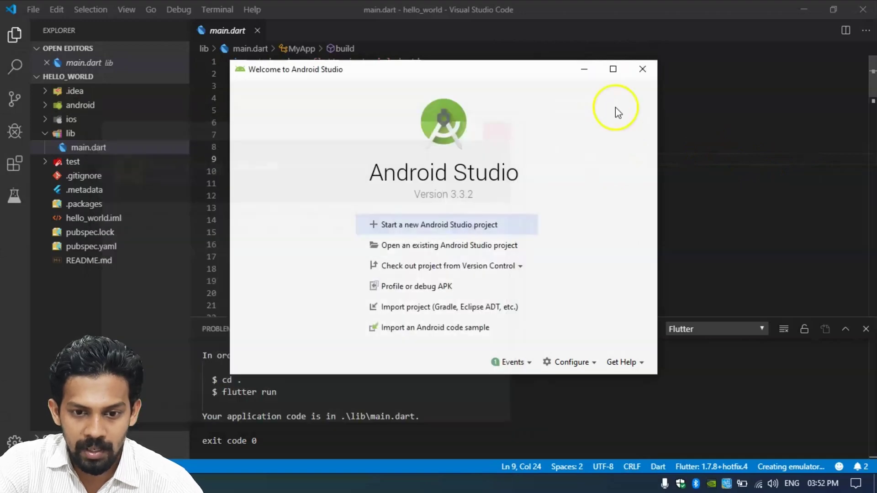
{"action": "left_click", "coordinate": [642, 69]}
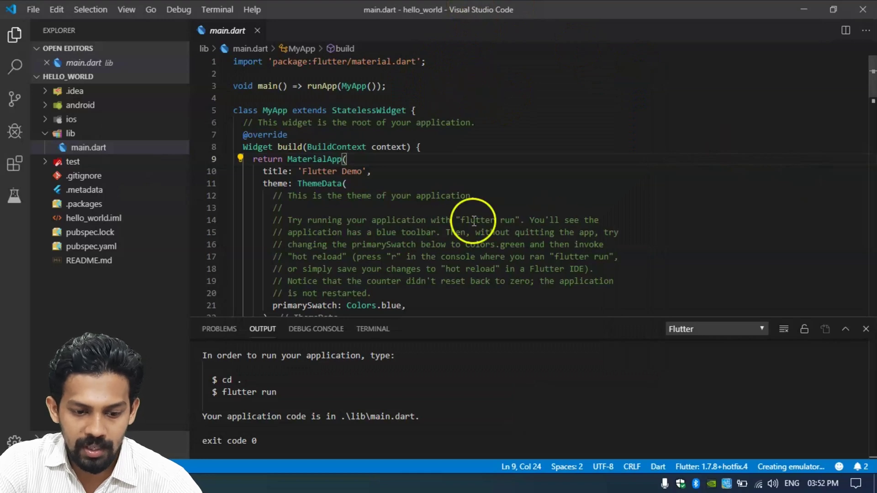
Step: Start debugging main.dart on the pixel_2 mobile emulator and show the debug console
{"action": "left_click", "coordinate": [361, 186]}
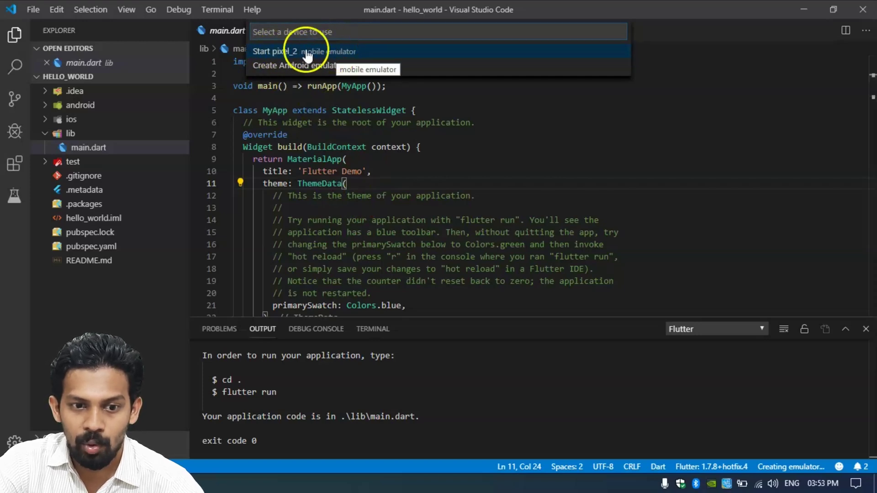
{"action": "left_click", "coordinate": [265, 54]}
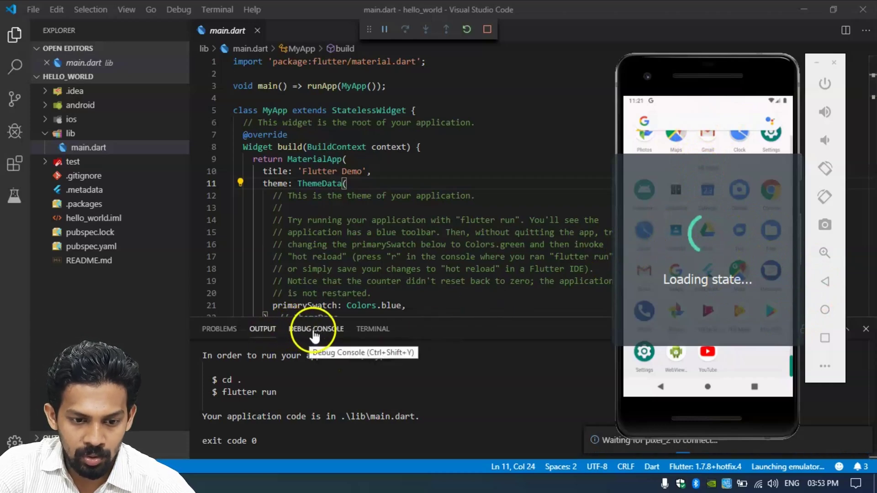
{"action": "left_click", "coordinate": [314, 337]}
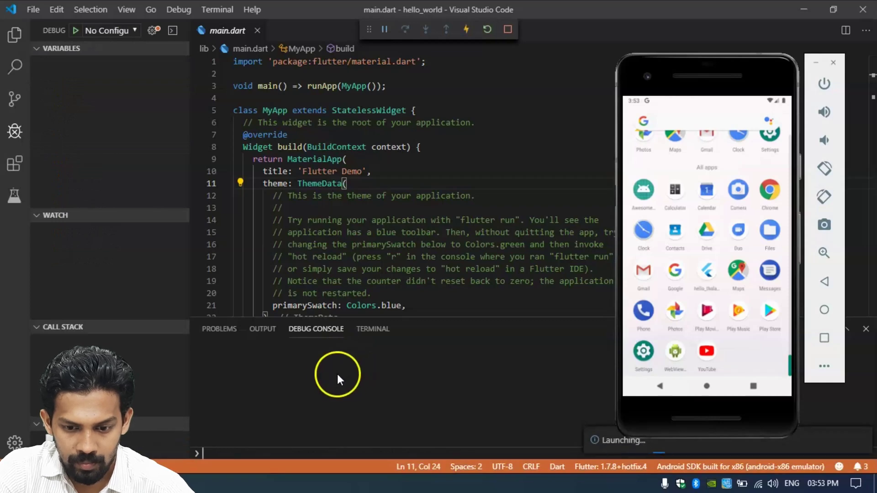
Step: Move the emulator window slightly upward and return the virtual phone to its home screen
{"action": "left_click_drag", "start_coordinate": [681, 70], "coordinate": [676, 32]}
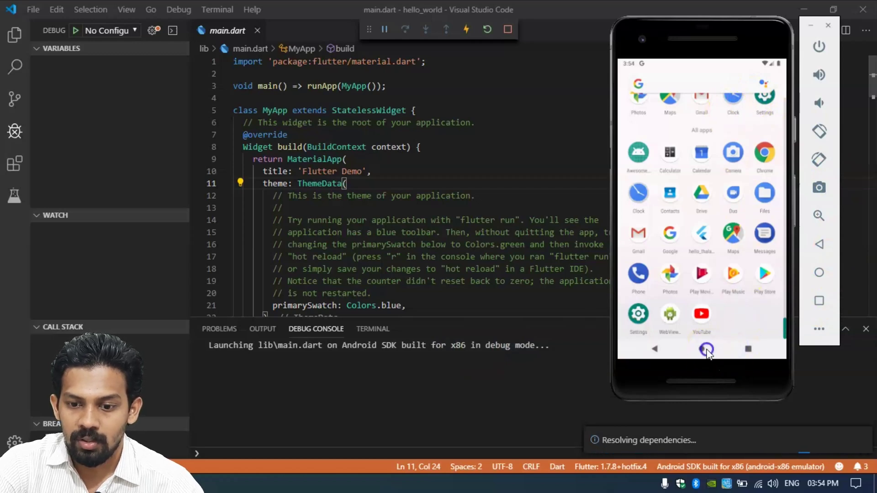
{"action": "scroll", "coordinate": [703, 352], "scroll_direction": "up", "scroll_amount": 2}
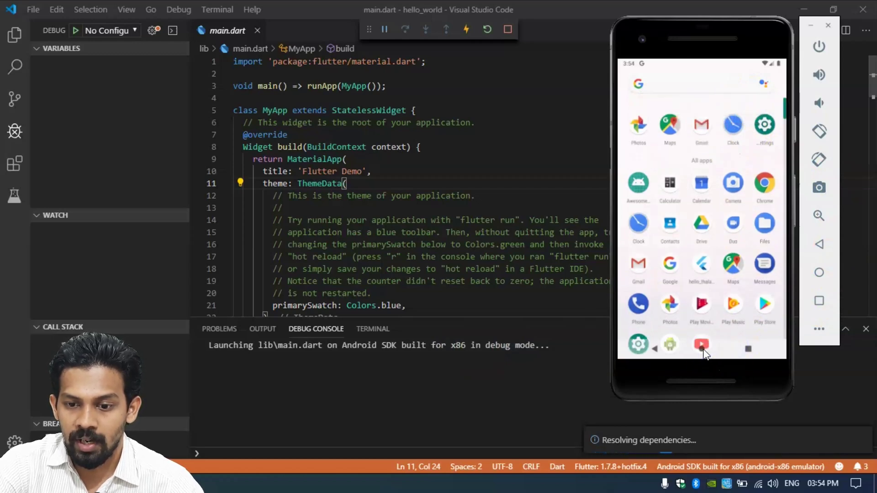
{"action": "scroll", "coordinate": [689, 349], "scroll_direction": "down", "scroll_amount": 1}
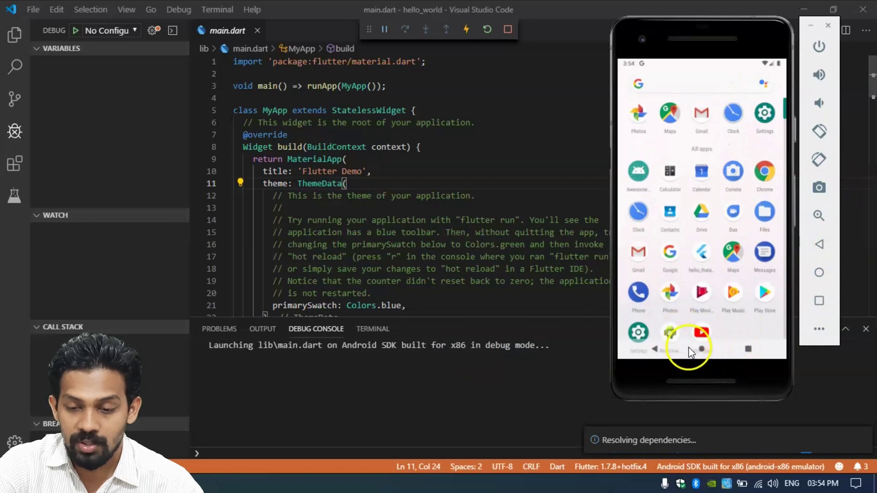
{"action": "left_click", "coordinate": [708, 348]}
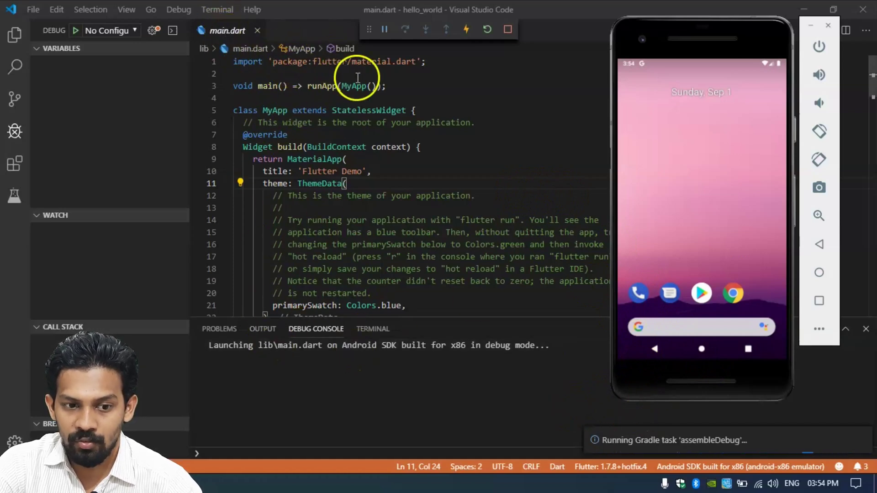
Step: Go back to the project's file explorer, inspect the contents of the android folder and collapse it again
{"action": "left_click", "coordinate": [12, 36]}
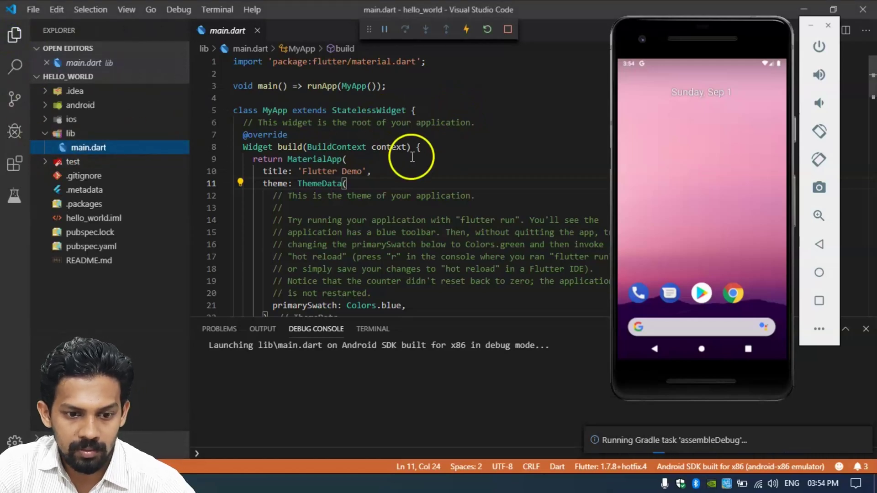
{"action": "mouse_move", "coordinate": [625, 445]}
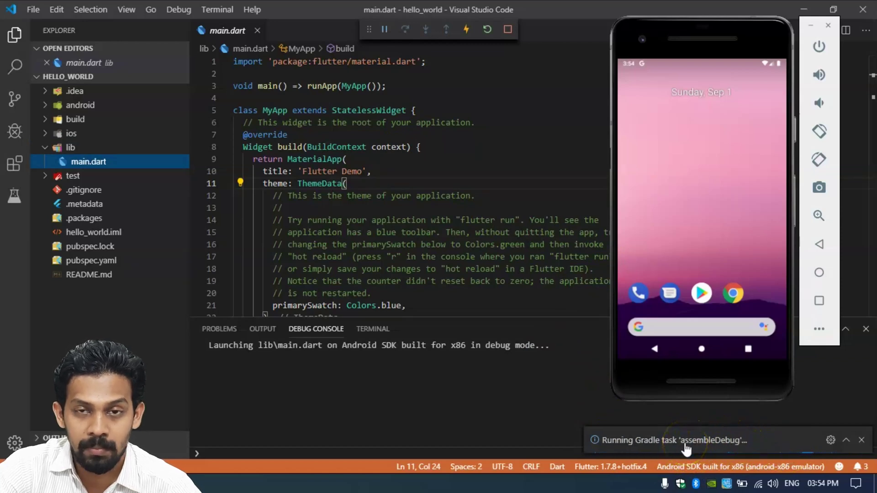
{"action": "left_click", "coordinate": [47, 106]}
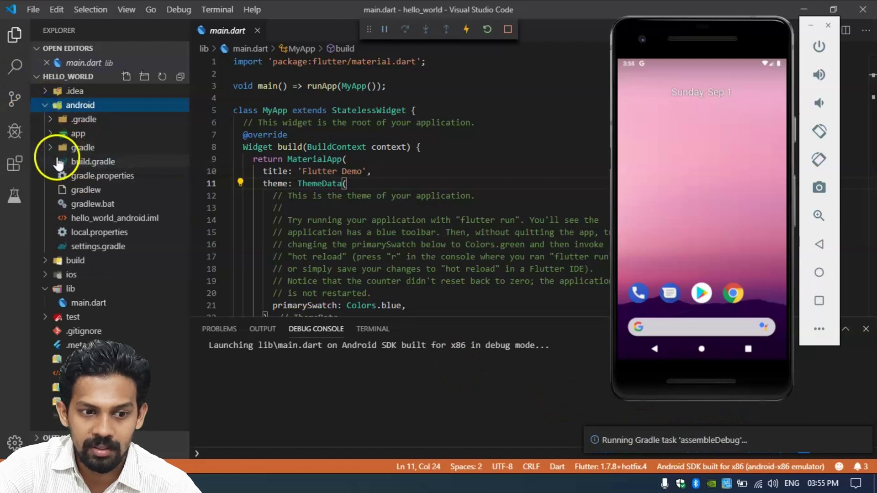
{"action": "left_click", "coordinate": [47, 106]}
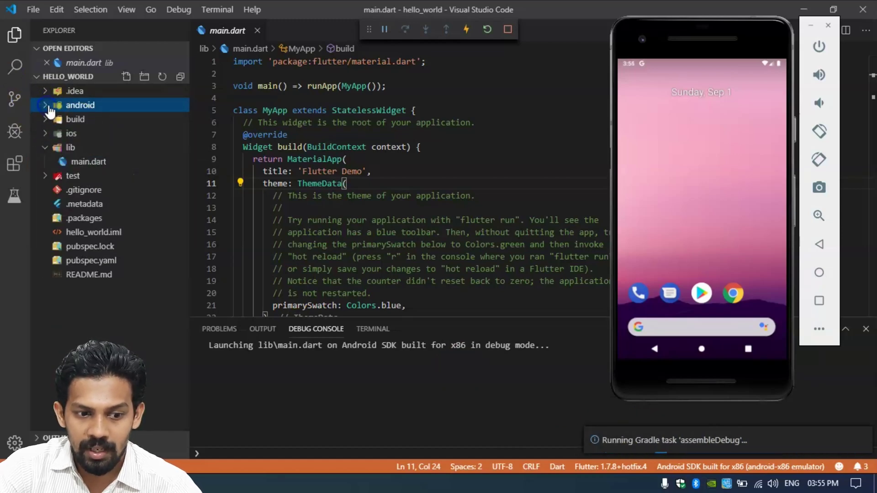
{"action": "left_click", "coordinate": [363, 211]}
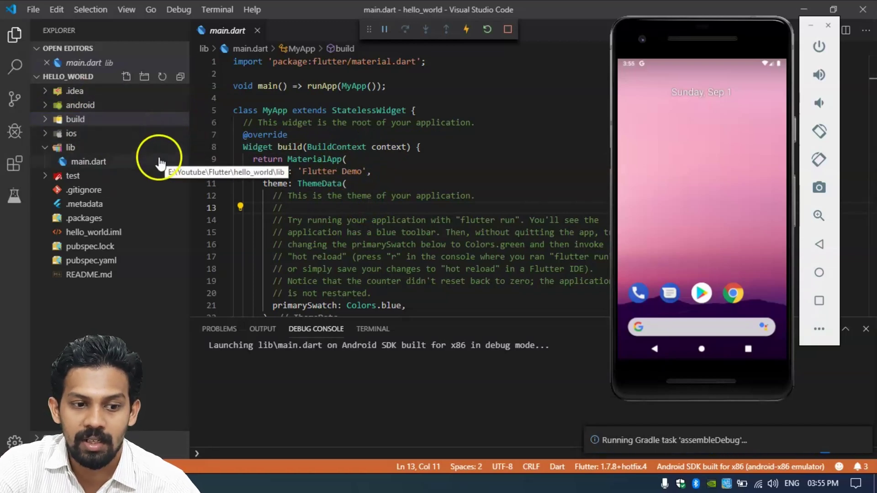
{"action": "mouse_move", "coordinate": [277, 116]}
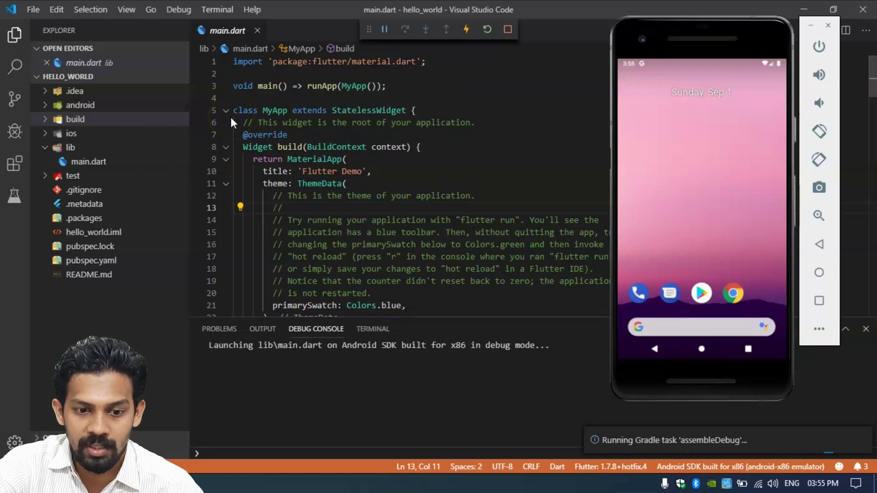
Step: Move the emulator window away from the DevTools notification and open Dart DevTools for the running app
{"action": "left_click", "coordinate": [231, 136]}
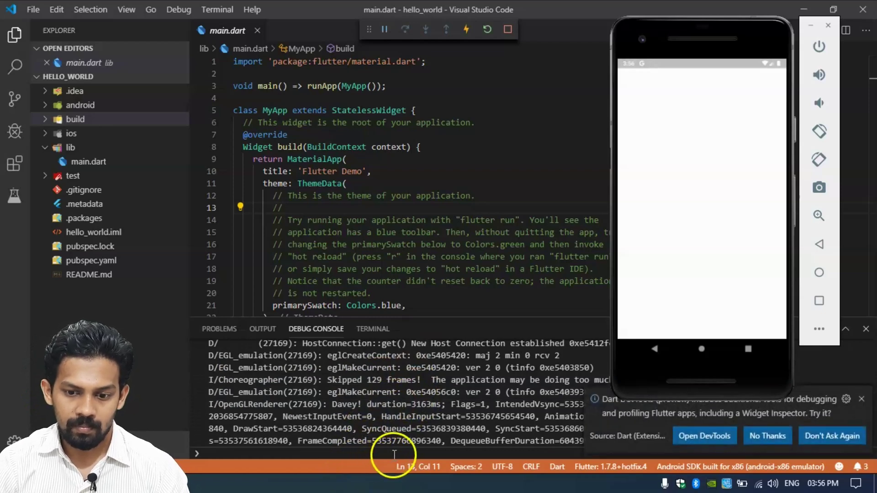
{"action": "left_click_drag", "start_coordinate": [715, 39], "coordinate": [212, 58]}
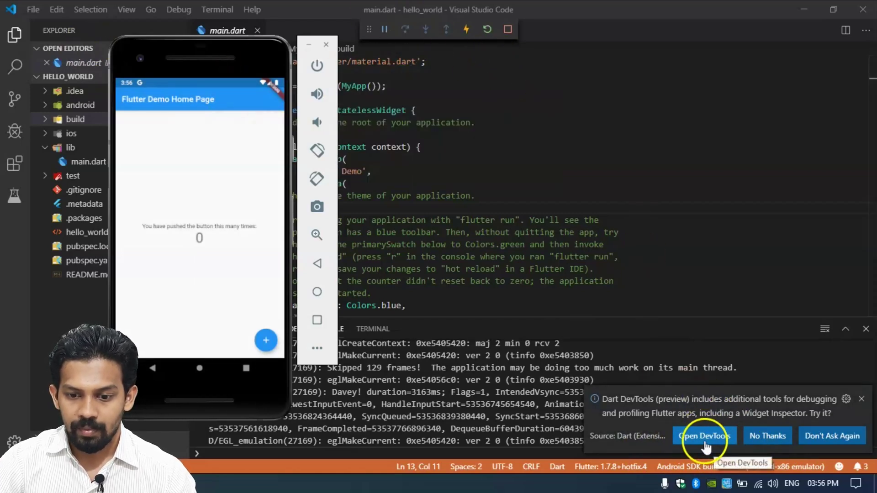
{"action": "left_click", "coordinate": [703, 437]}
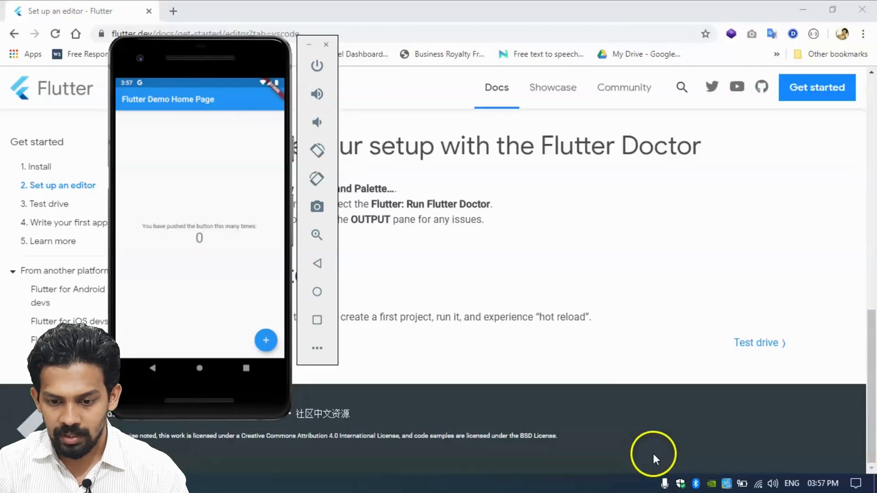
Step: Move the emulator window around the Dart DevTools page, then minimize it to uncover the Flutter Inspector
{"action": "left_click_drag", "start_coordinate": [139, 52], "coordinate": [669, 103]}
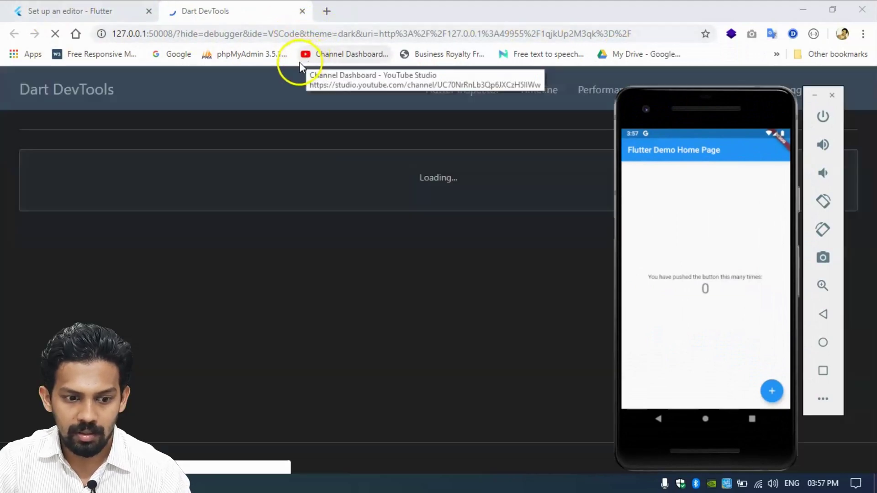
{"action": "left_click_drag", "start_coordinate": [689, 108], "coordinate": [734, 177]}
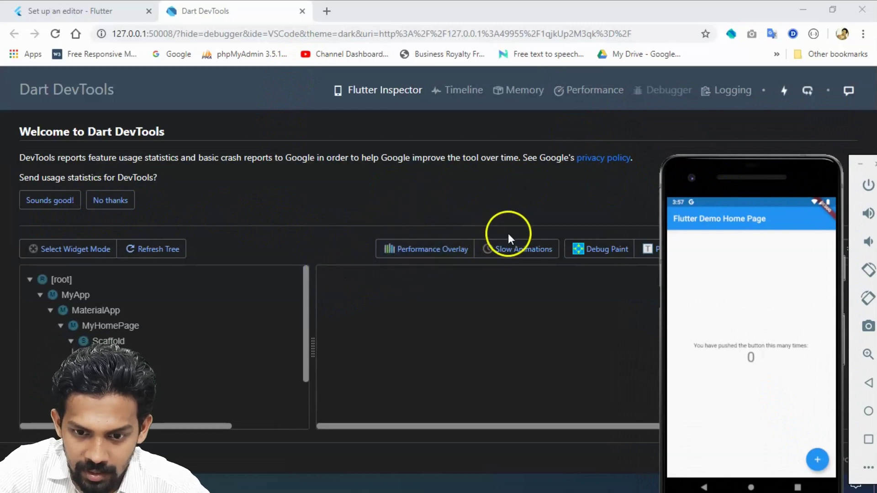
{"action": "left_click_drag", "start_coordinate": [678, 186], "coordinate": [91, 139]}
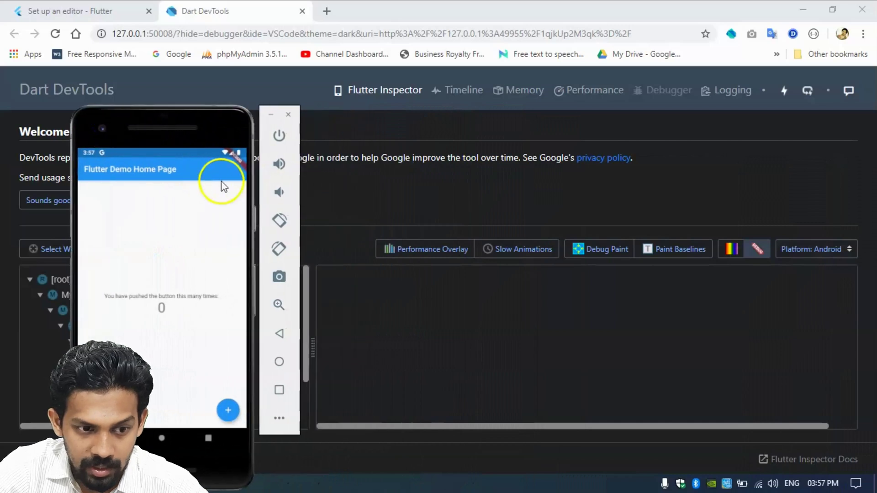
{"action": "left_click", "coordinate": [272, 115]}
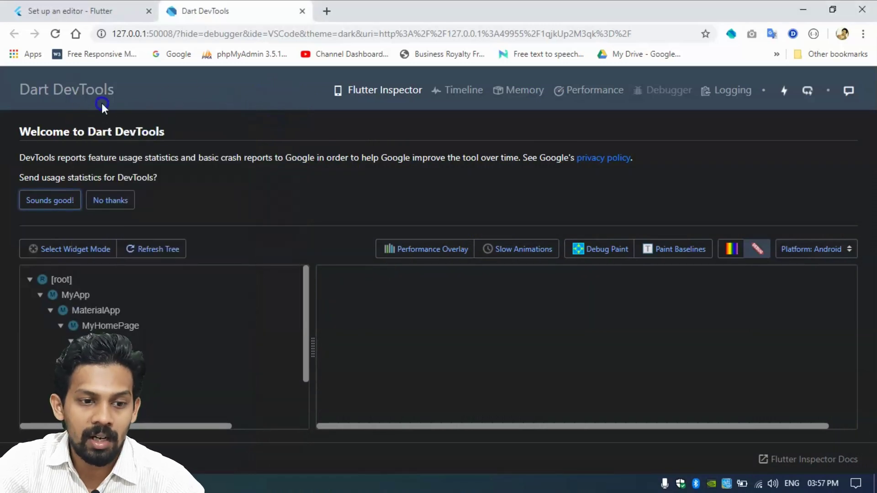
Step: Turn on the performance overlay in the Flutter Inspector and agree to send DevTools usage statistics
{"action": "left_click", "coordinate": [404, 248]}
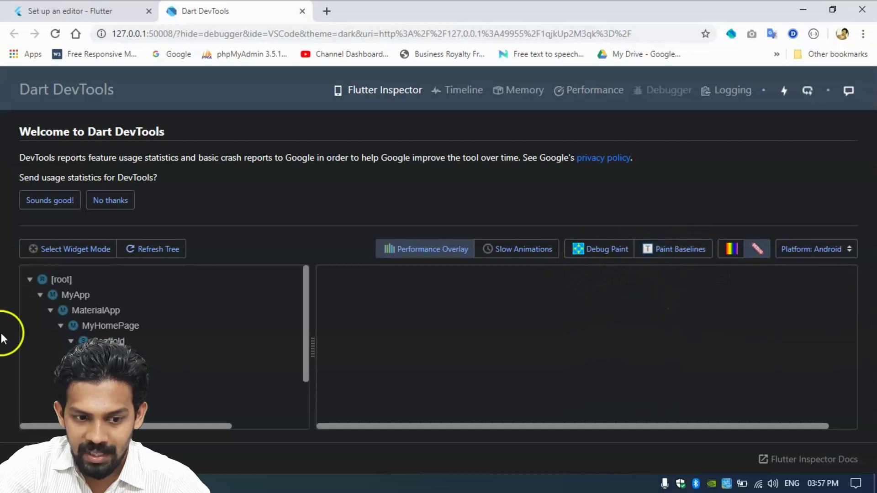
{"action": "scroll", "coordinate": [122, 327], "scroll_direction": "down", "scroll_amount": 2}
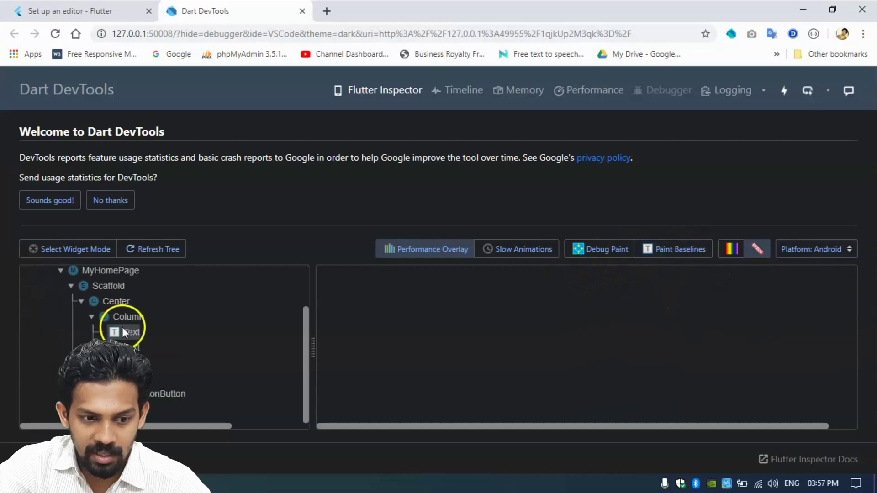
{"action": "left_click", "coordinate": [43, 204]}
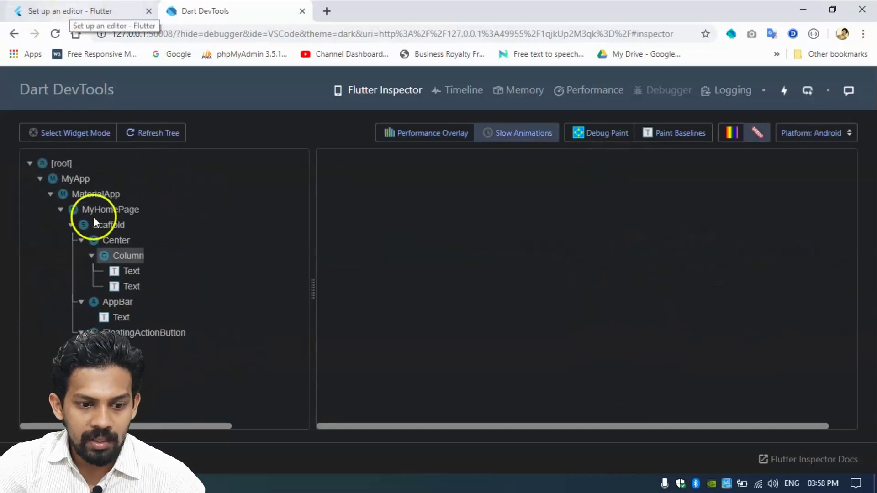
Step: Bring the emulator back, move it to the middle of the page and increase the demo app's counter five times
{"action": "key", "text": "alt+Tab"}
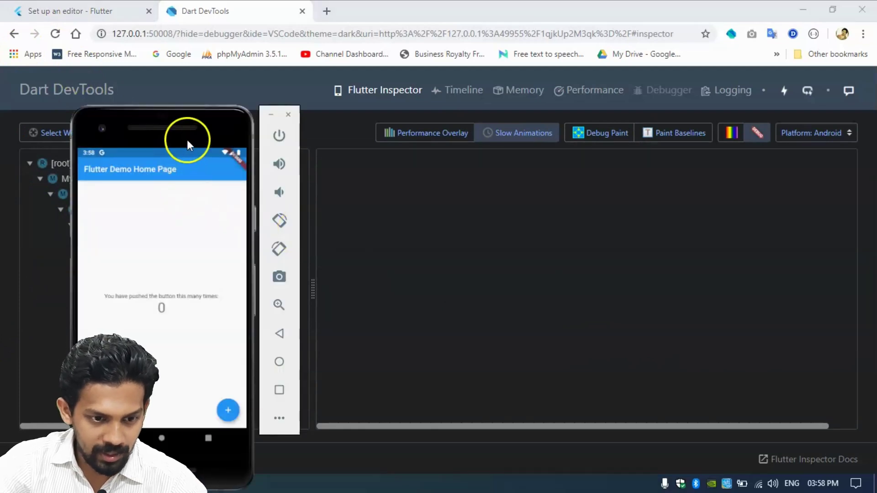
{"action": "left_click_drag", "start_coordinate": [188, 139], "coordinate": [436, 73]}
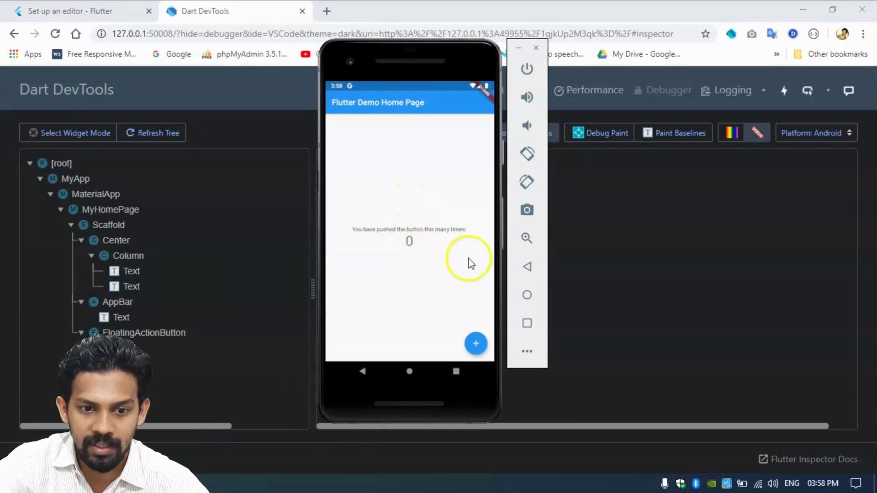
{"action": "left_click", "coordinate": [474, 343]}
{"action": "left_click", "coordinate": [474, 343]}
{"action": "left_click", "coordinate": [475, 343]}
{"action": "left_click", "coordinate": [475, 343]}
{"action": "left_click", "coordinate": [475, 343]}
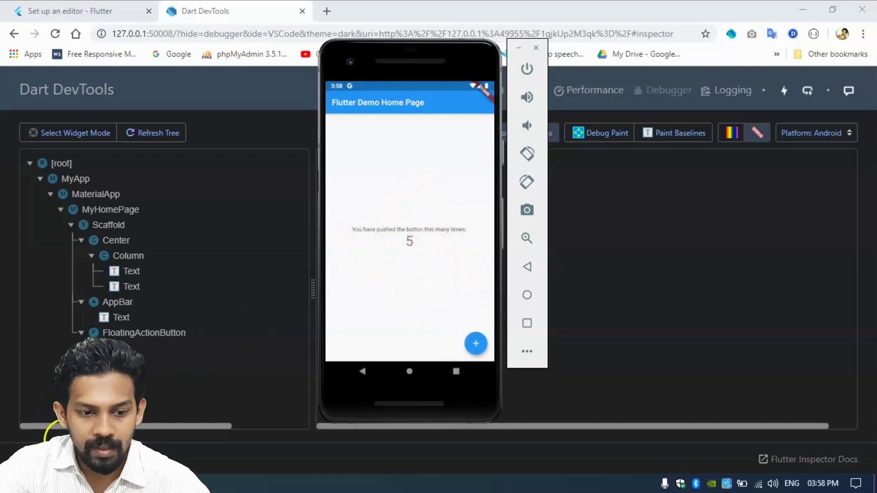
Step: Return to Visual Studio Code and place the emulator beside the main.dart code, keeping the editor active
{"action": "key", "text": "alt+Tab"}
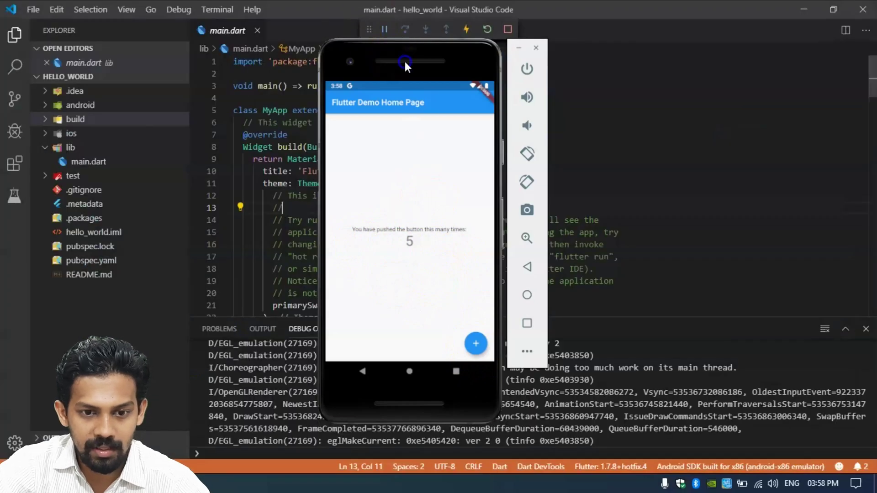
{"action": "left_click_drag", "start_coordinate": [405, 61], "coordinate": [778, 113]}
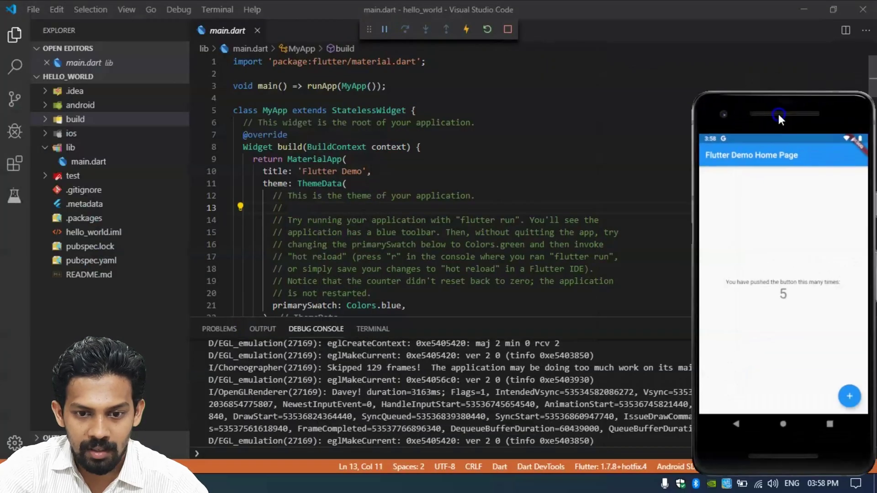
{"action": "left_click", "coordinate": [334, 147]}
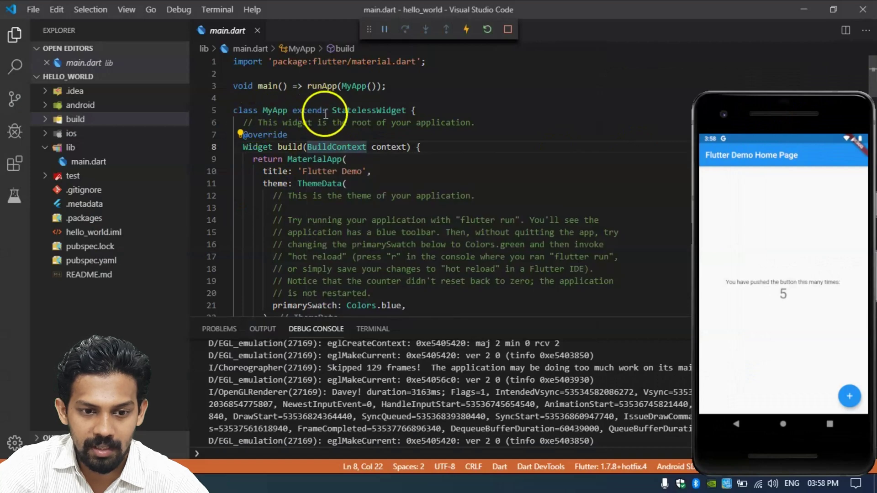
Step: Examine the main.dart code from the MyApp class to the counter widgets and locate the home page title text passed to MyHomePage
{"action": "scroll", "coordinate": [342, 170], "scroll_direction": "down", "scroll_amount": 5}
{"action": "scroll", "coordinate": [336, 172], "scroll_direction": "down", "scroll_amount": 5}
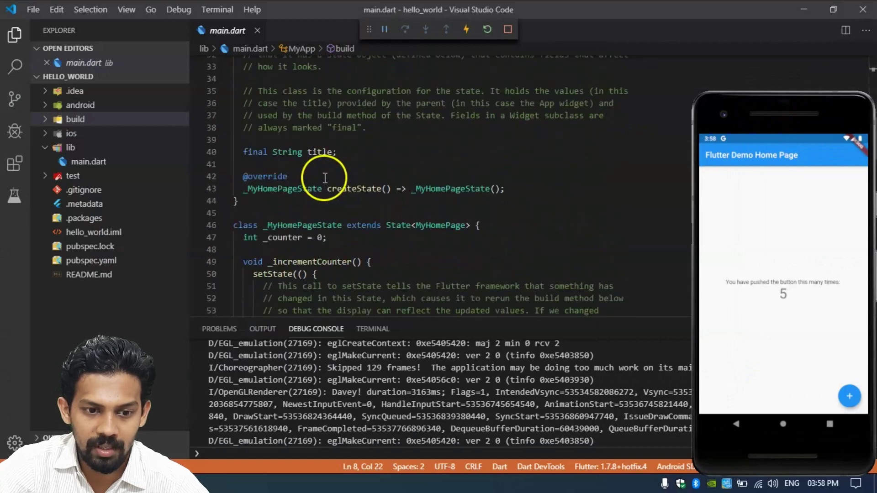
{"action": "scroll", "coordinate": [325, 178], "scroll_direction": "up", "scroll_amount": 1}
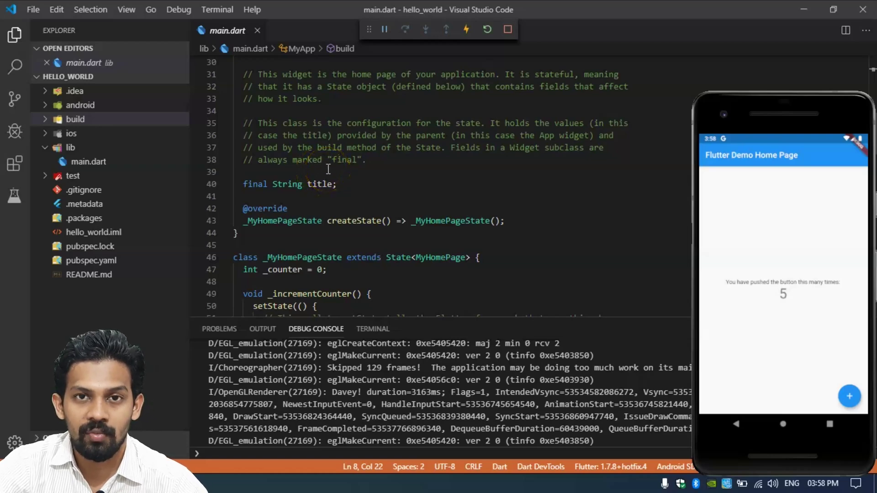
{"action": "scroll", "coordinate": [446, 153], "scroll_direction": "down", "scroll_amount": 15}
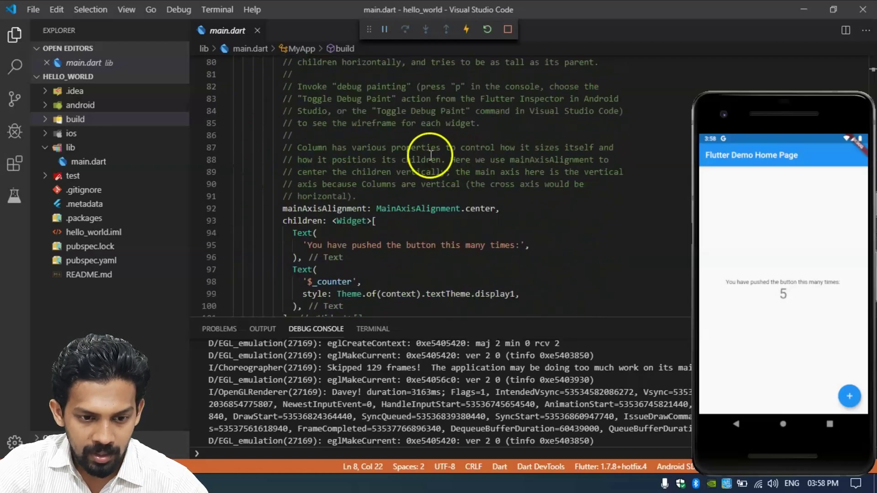
{"action": "scroll", "coordinate": [431, 155], "scroll_direction": "down", "scroll_amount": 6}
{"action": "scroll", "coordinate": [415, 161], "scroll_direction": "up", "scroll_amount": 20}
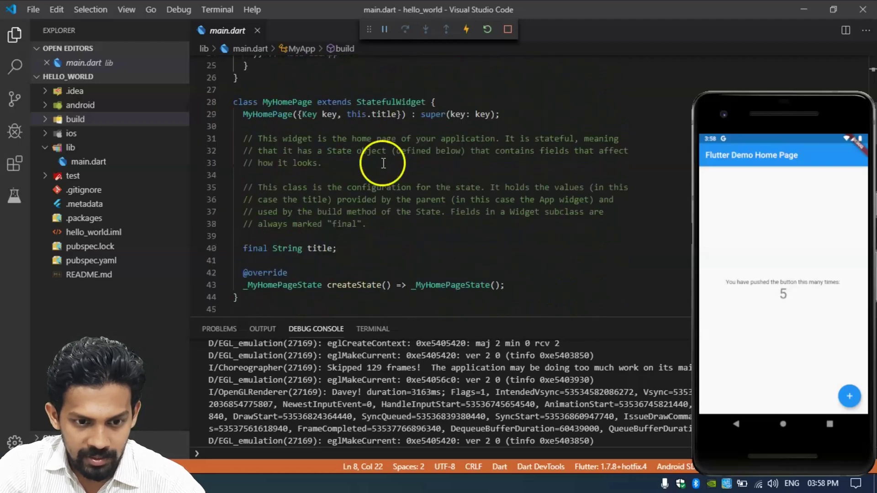
{"action": "scroll", "coordinate": [382, 173], "scroll_direction": "up", "scroll_amount": 8}
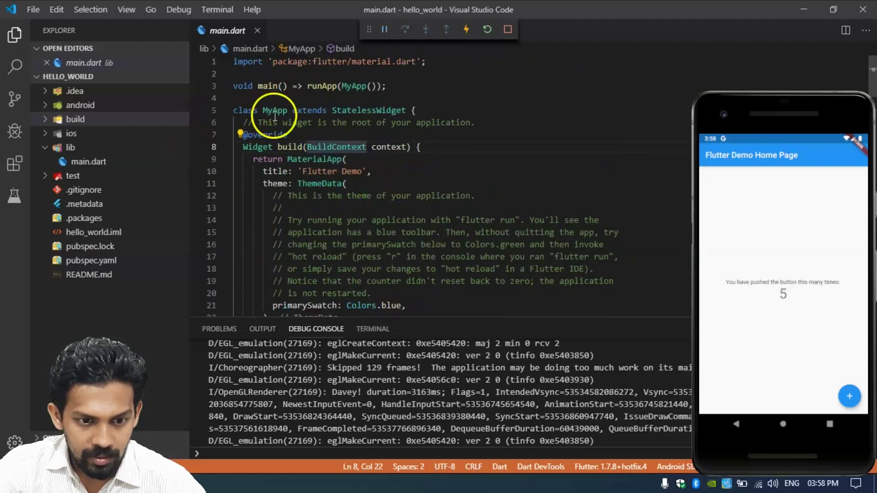
{"action": "scroll", "coordinate": [352, 145], "scroll_direction": "down", "scroll_amount": 3}
{"action": "scroll", "coordinate": [349, 141], "scroll_direction": "up", "scroll_amount": 2}
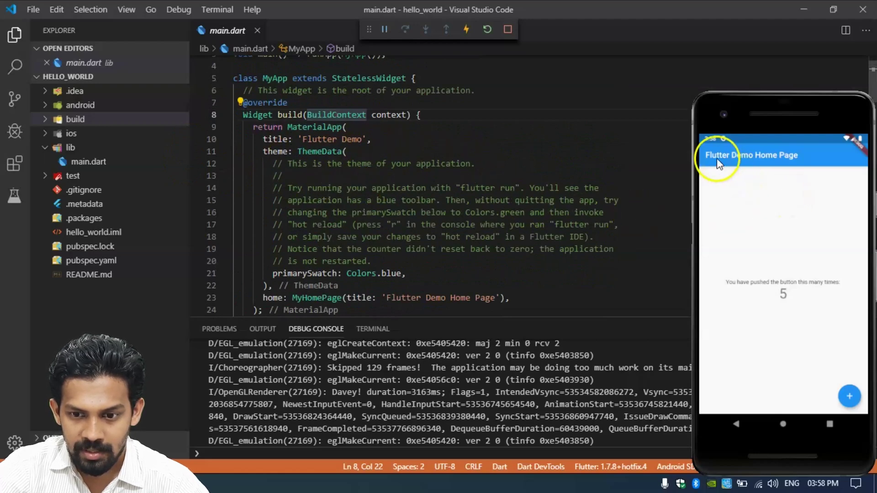
{"action": "scroll", "coordinate": [462, 184], "scroll_direction": "down", "scroll_amount": 3}
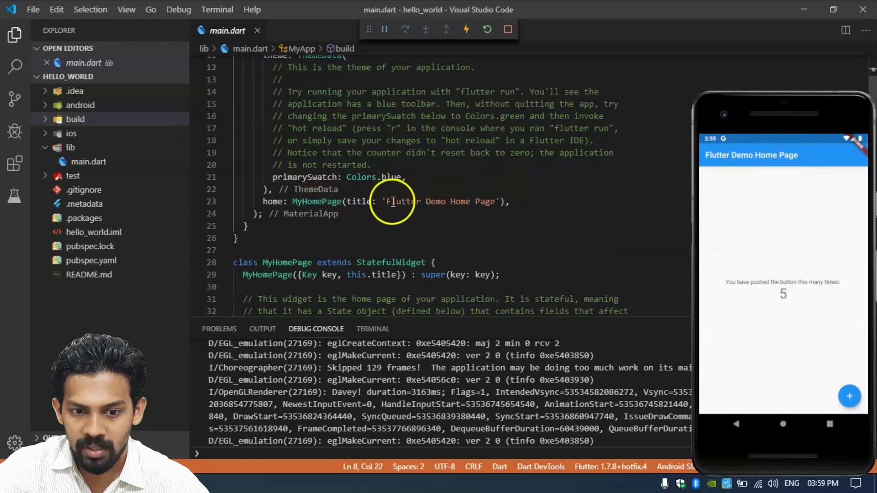
{"action": "left_click_drag", "start_coordinate": [387, 202], "coordinate": [476, 199]}
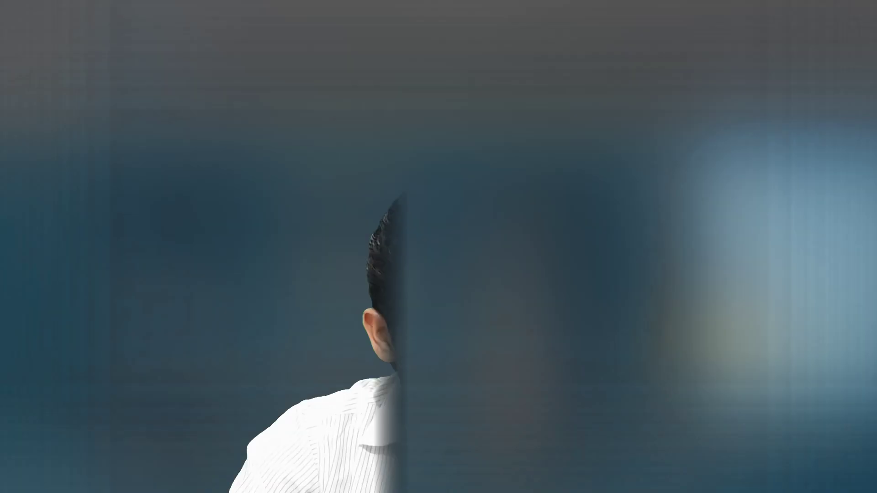